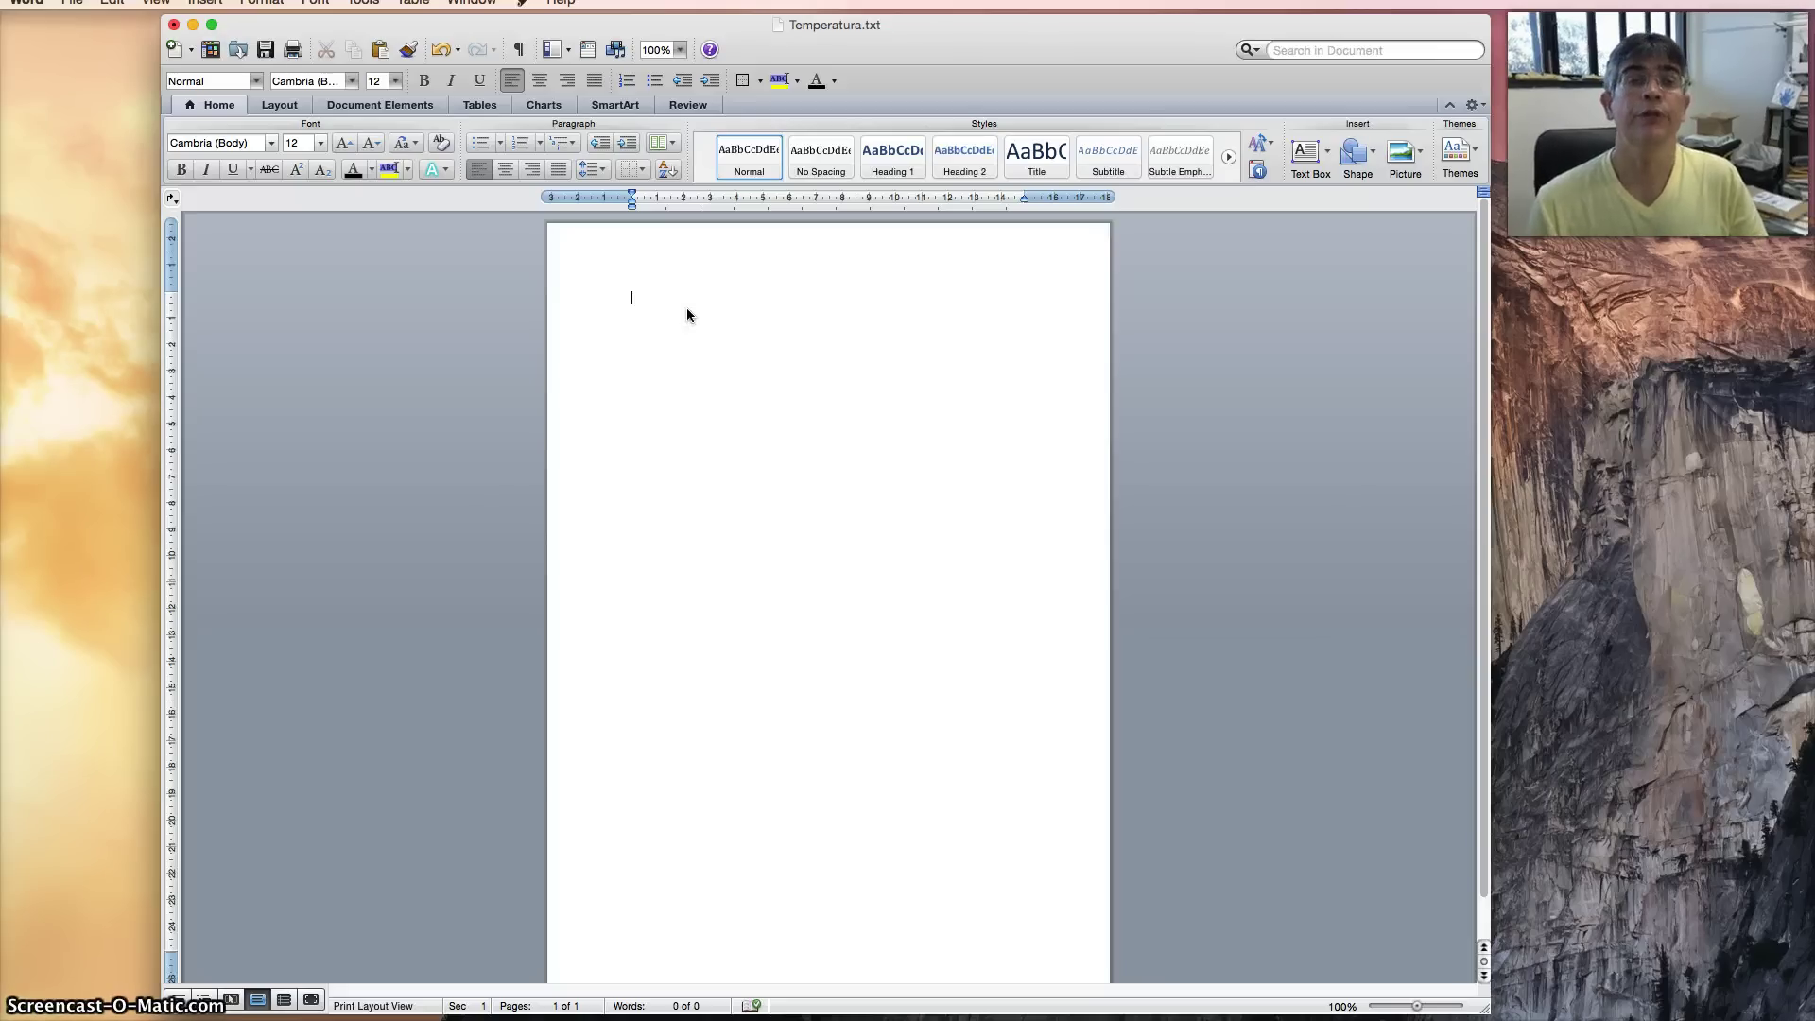
Paste the copied time and temperature readings into the blank document and delete the "Tempo(s) Temperatura(C)" header line.
key(super+v)
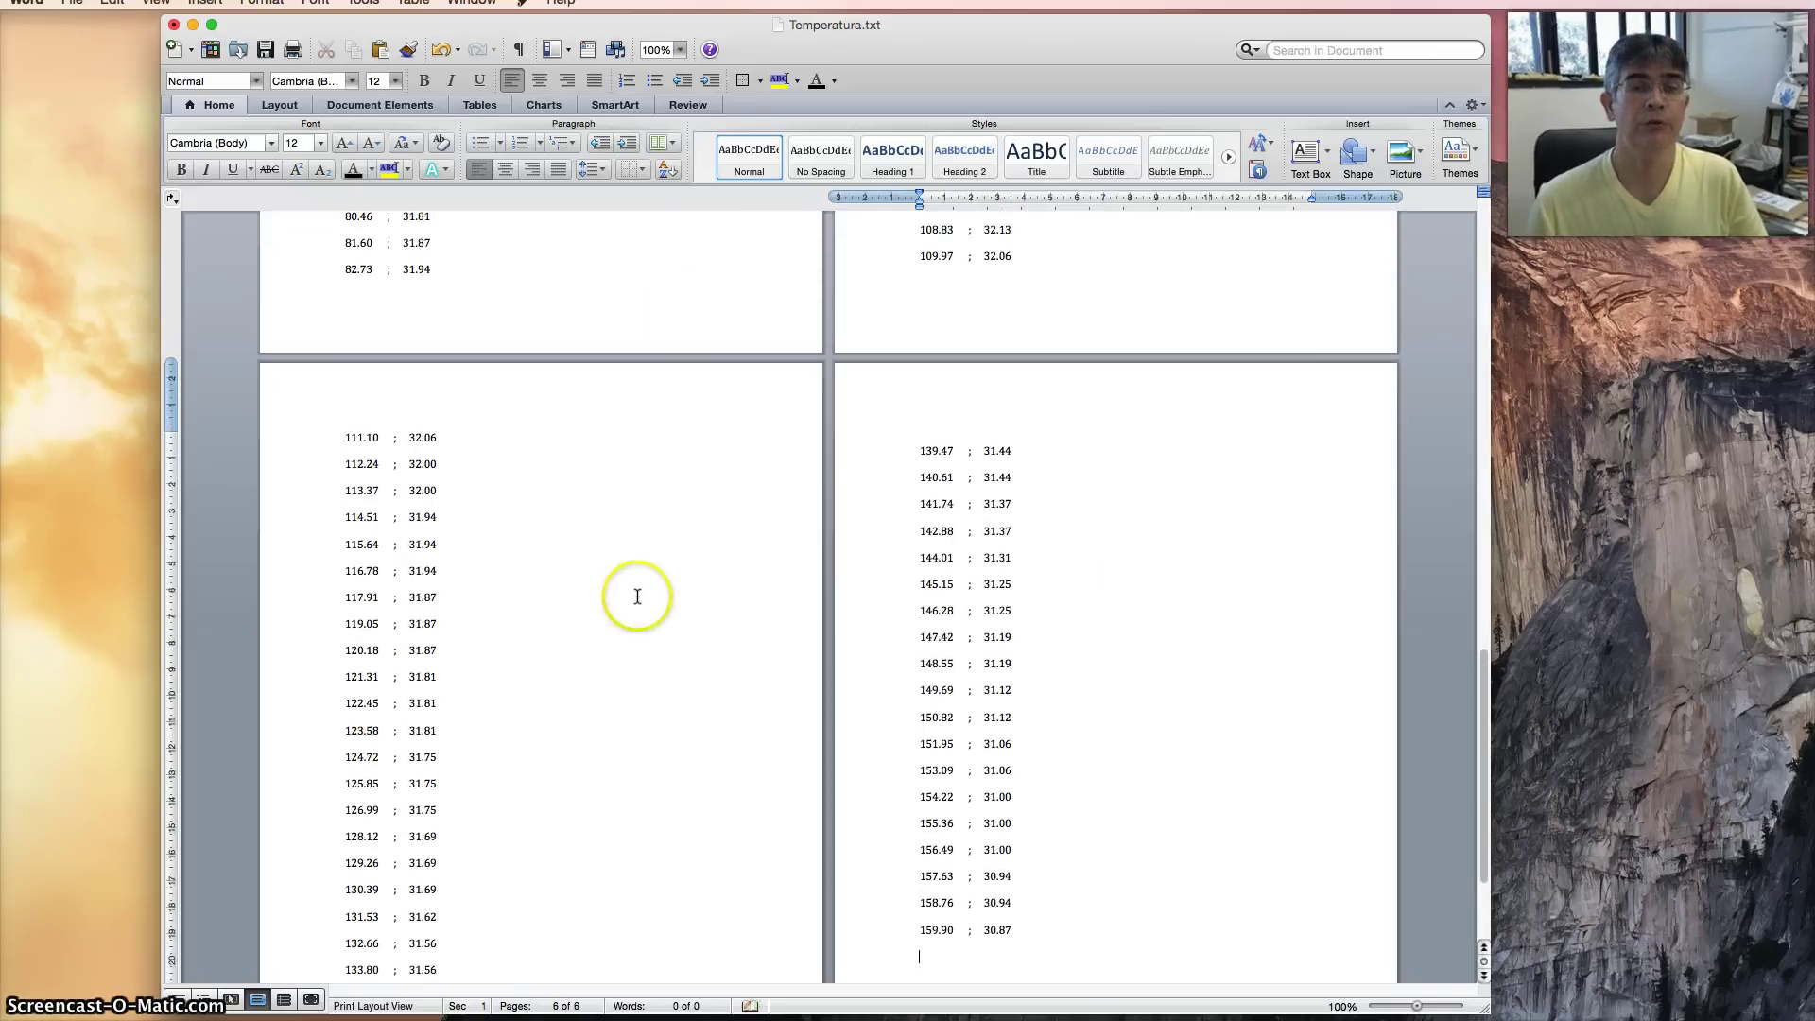
scroll(637, 596, up, 20)
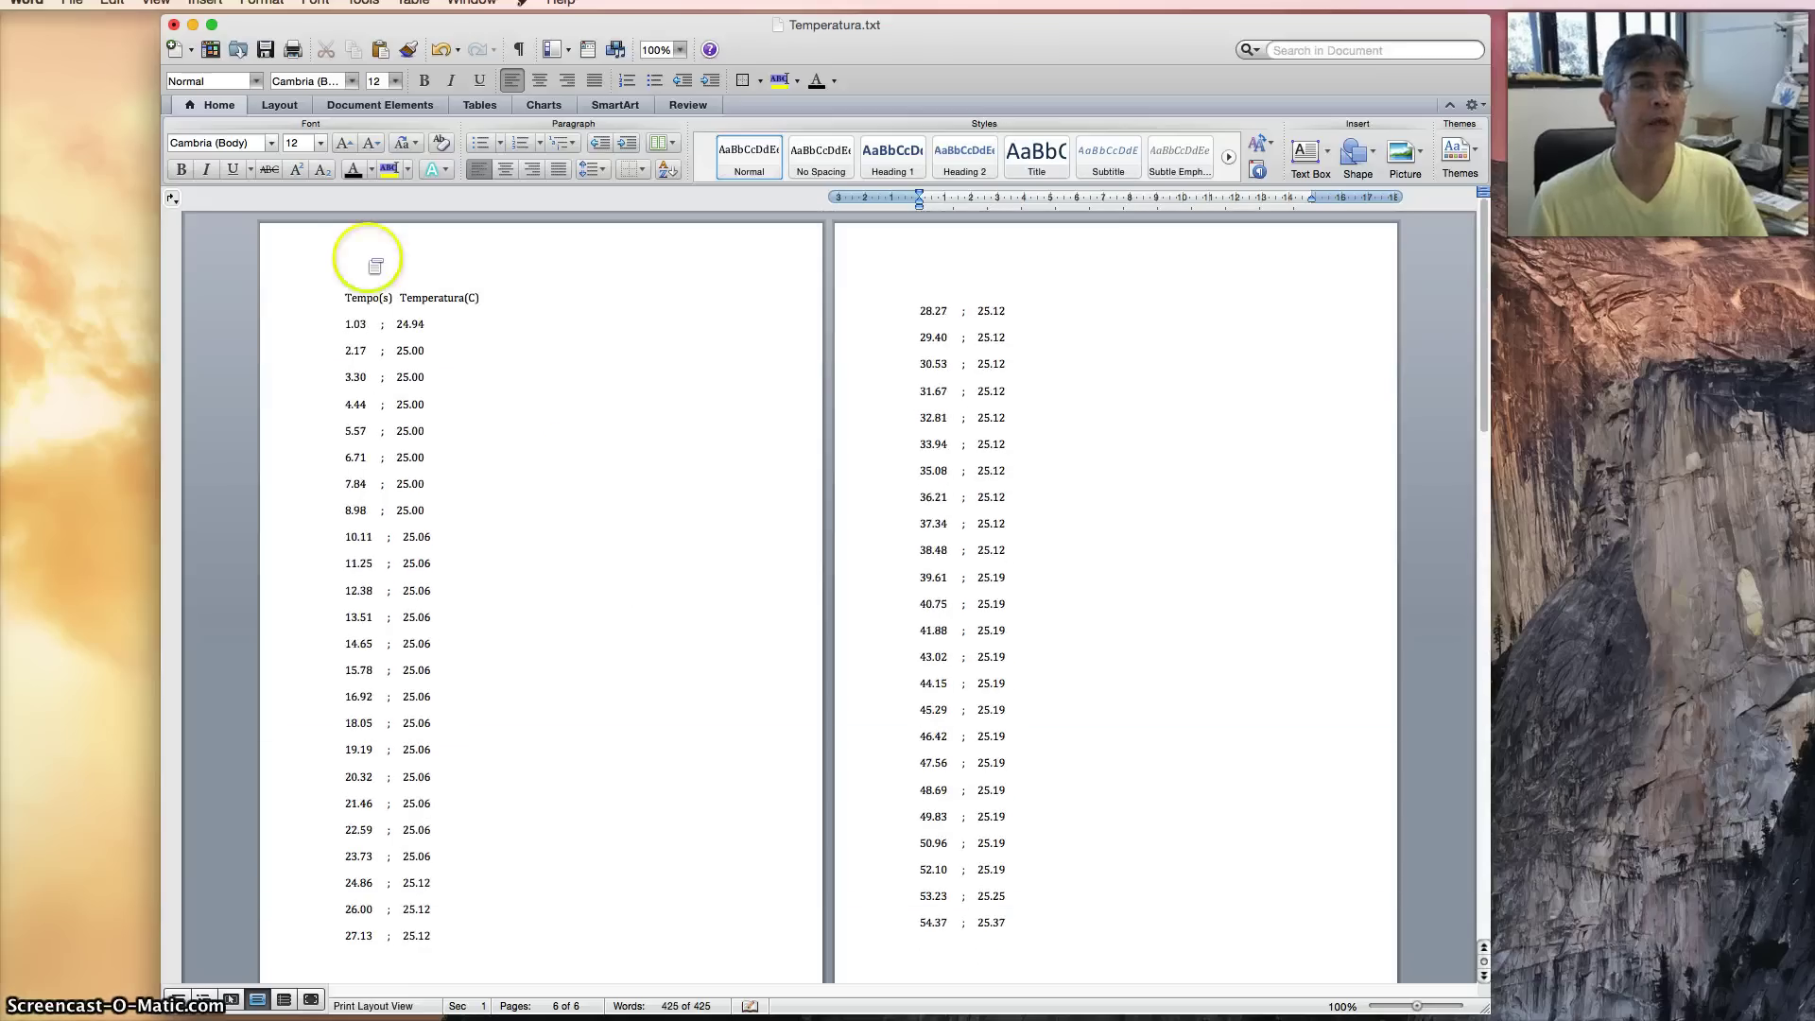
click(472, 297)
text((C))
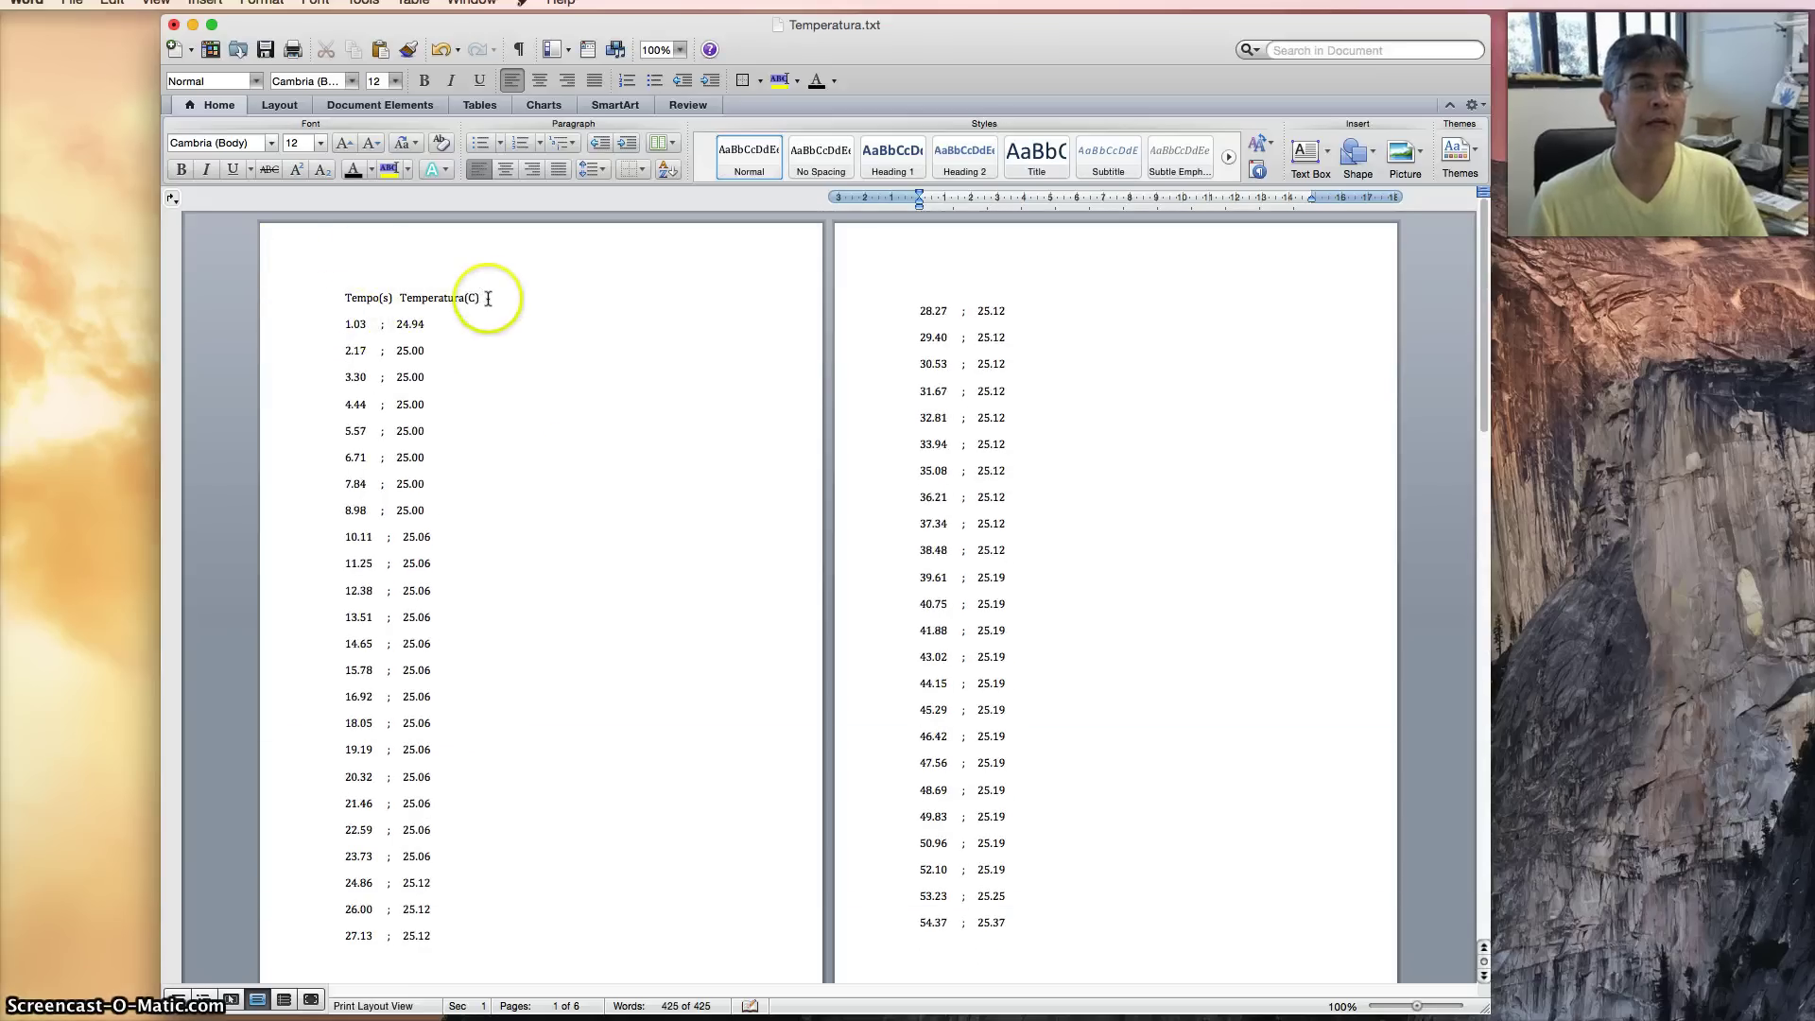
drag(488, 299, 336, 297)
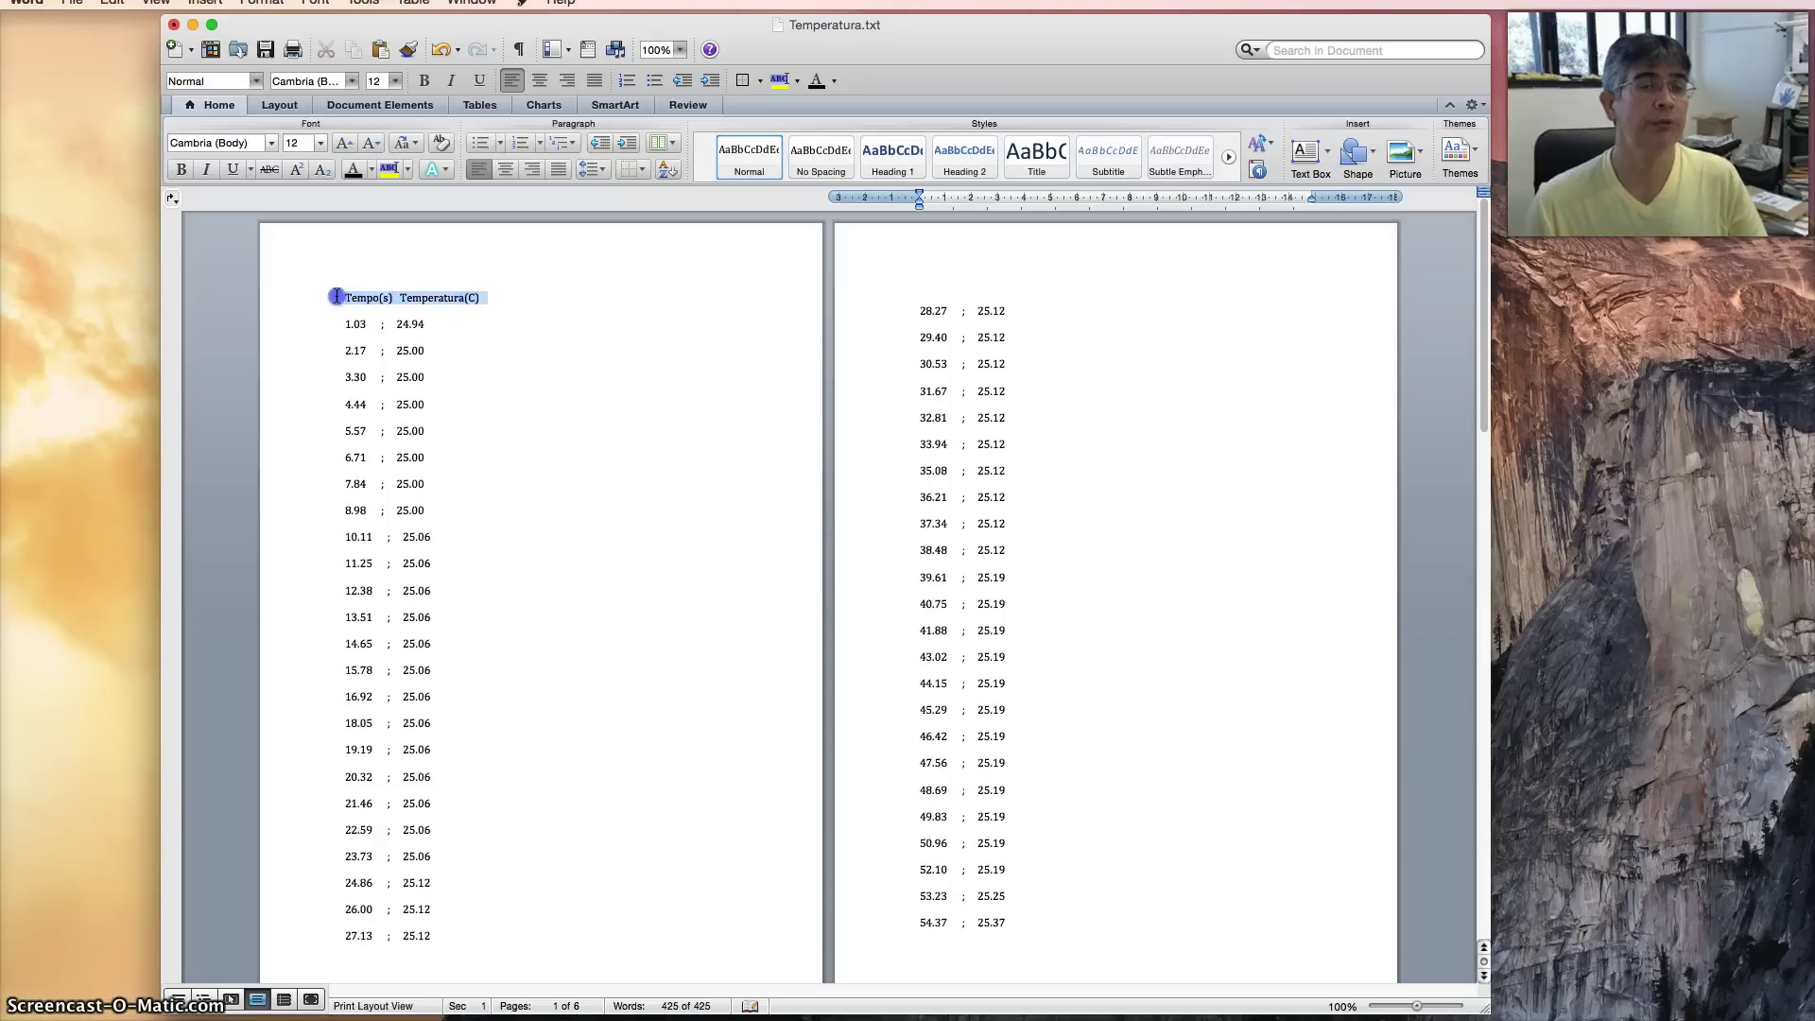
key(BackSpace)
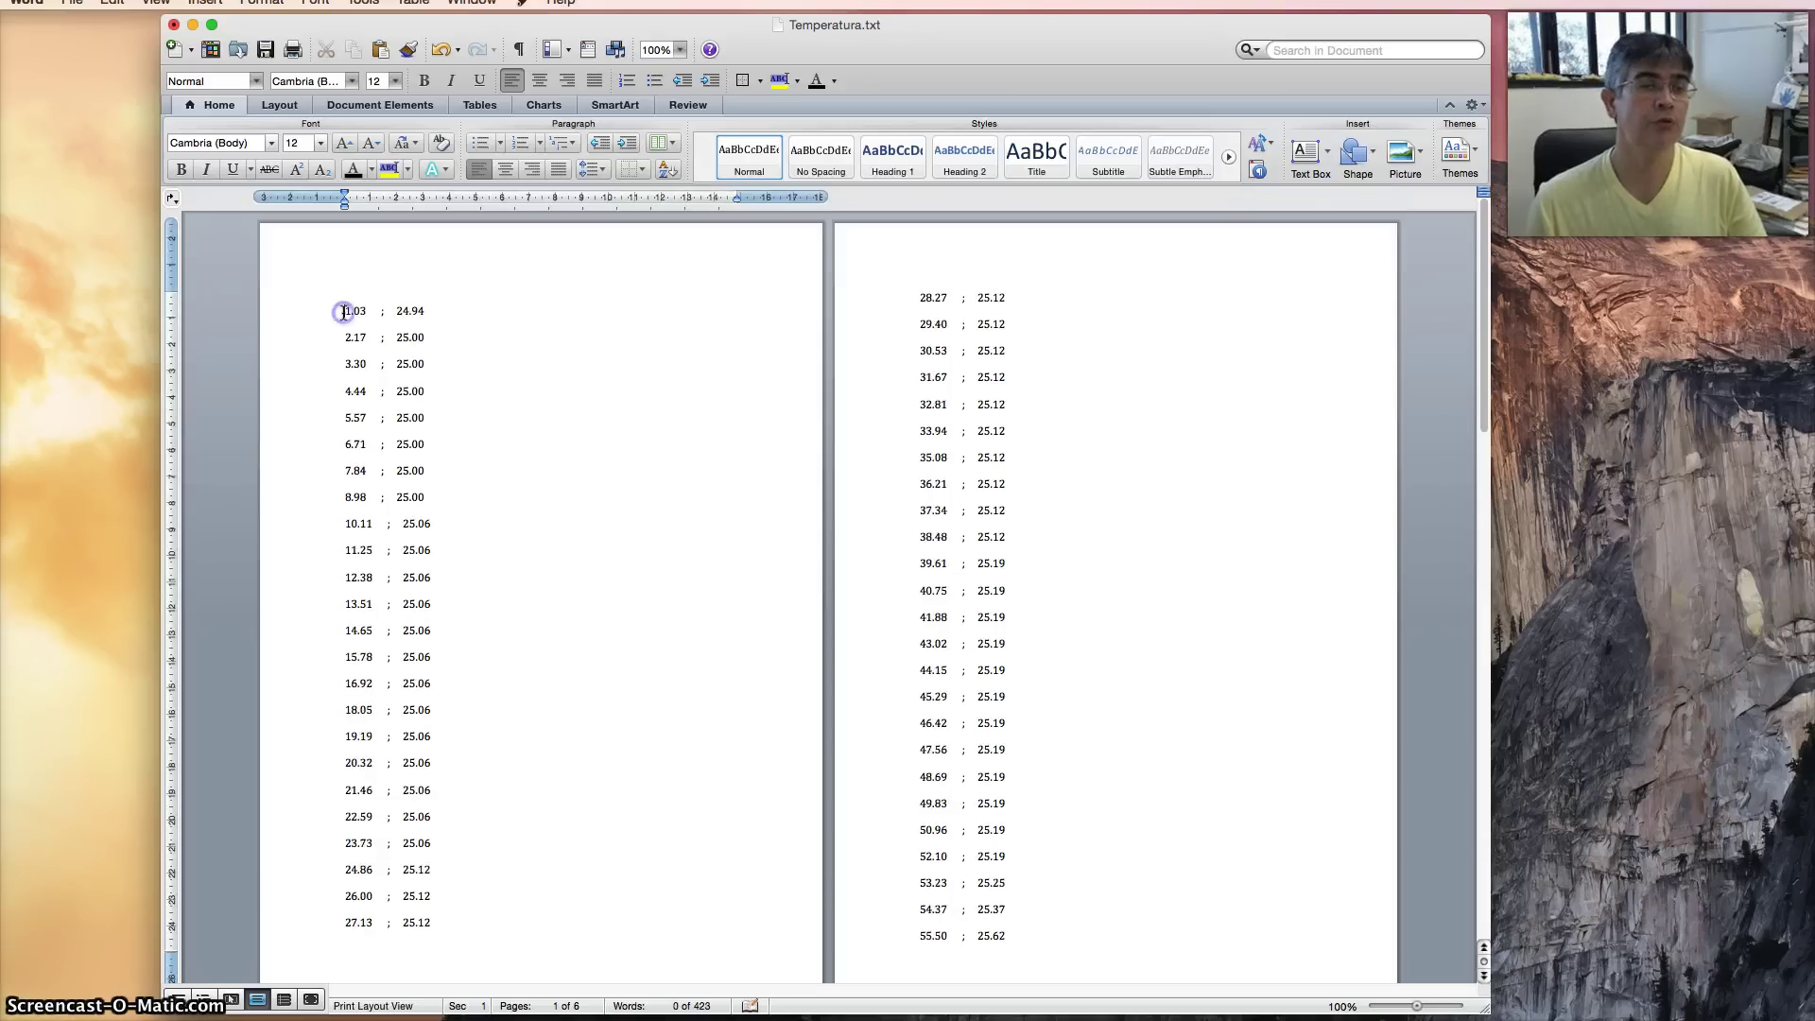
key(BackSpace)
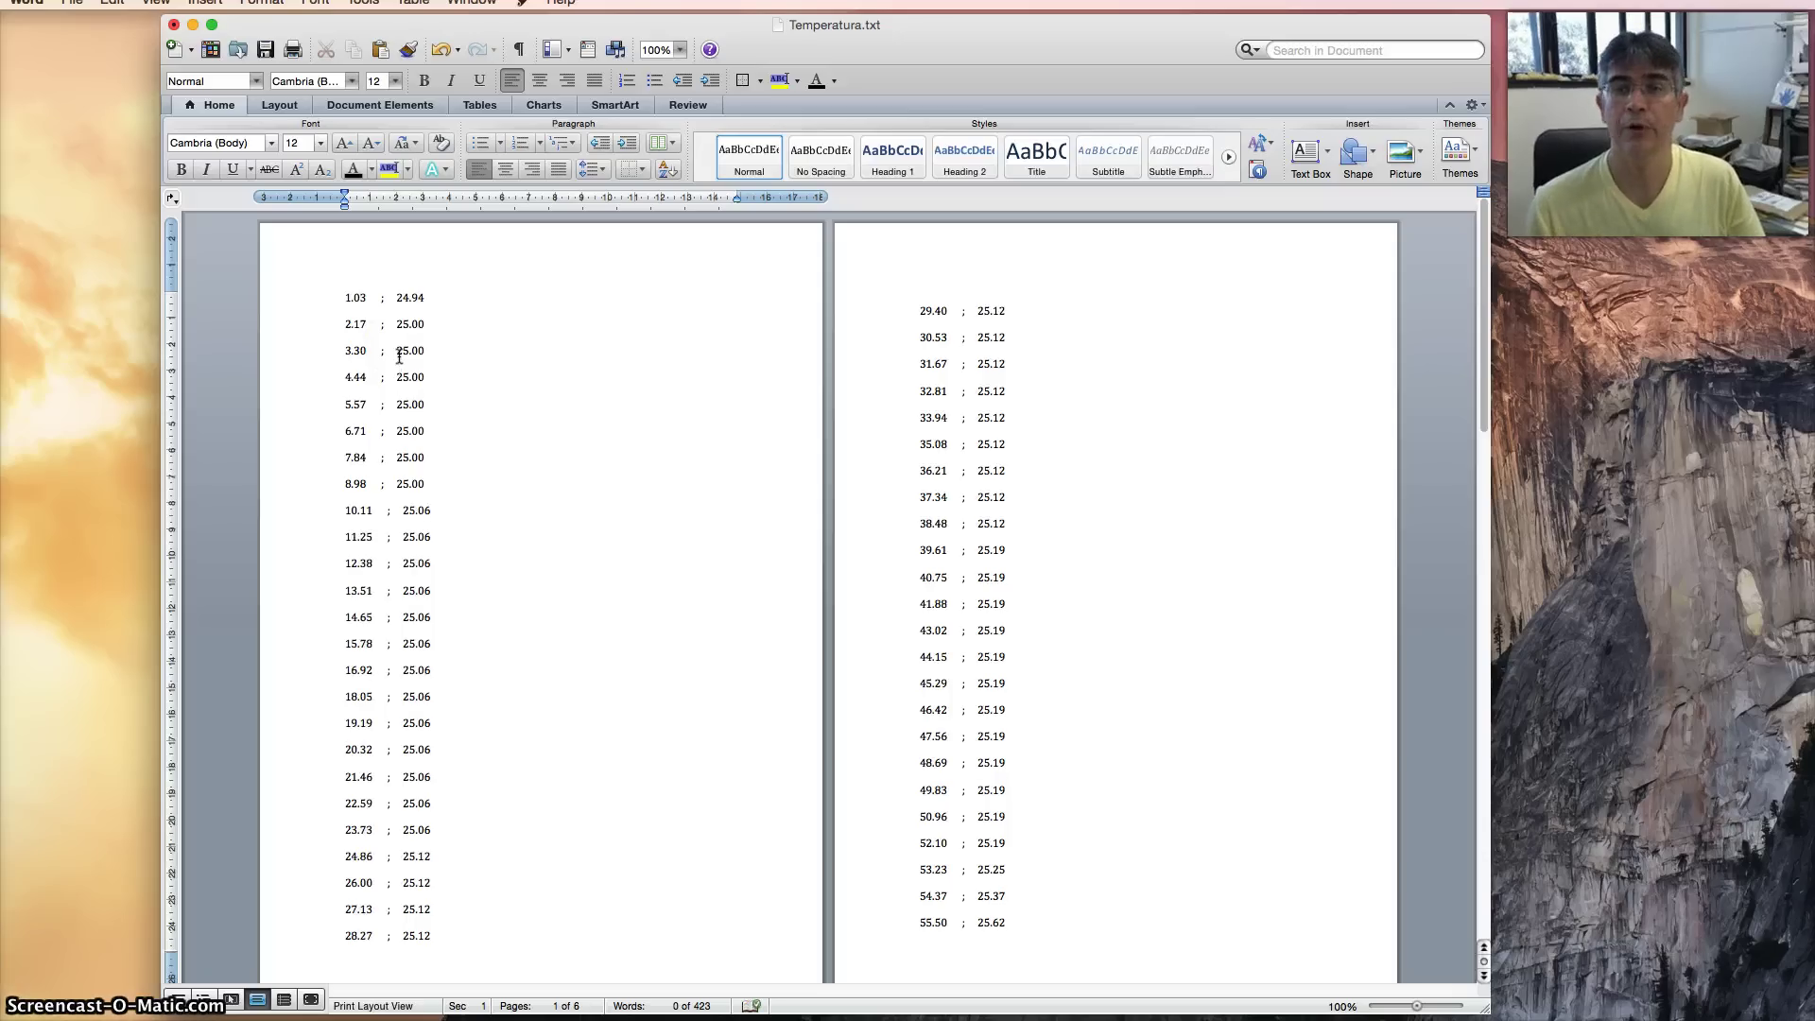
Save the document to the desktop folder (Mesa) as Temperatura in Plain Text (.txt) format with MS-DOS encoding and CR / LF line endings.
click(73, 4)
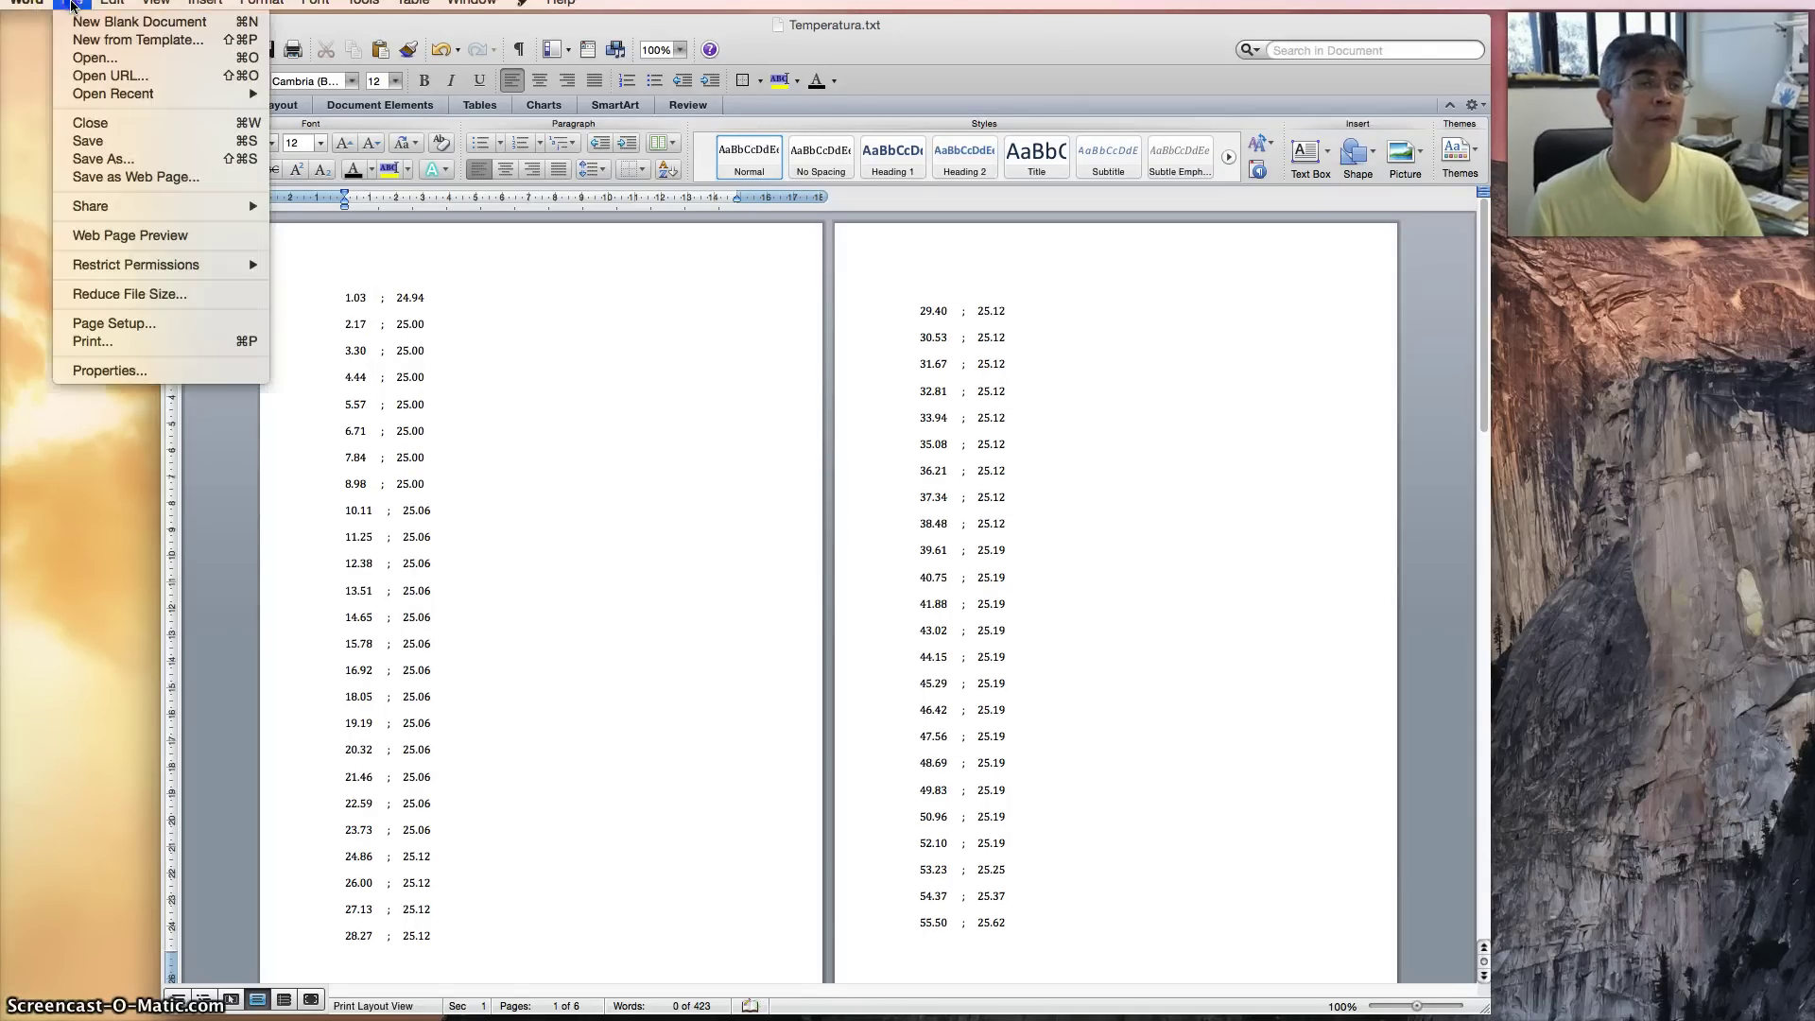
click(126, 162)
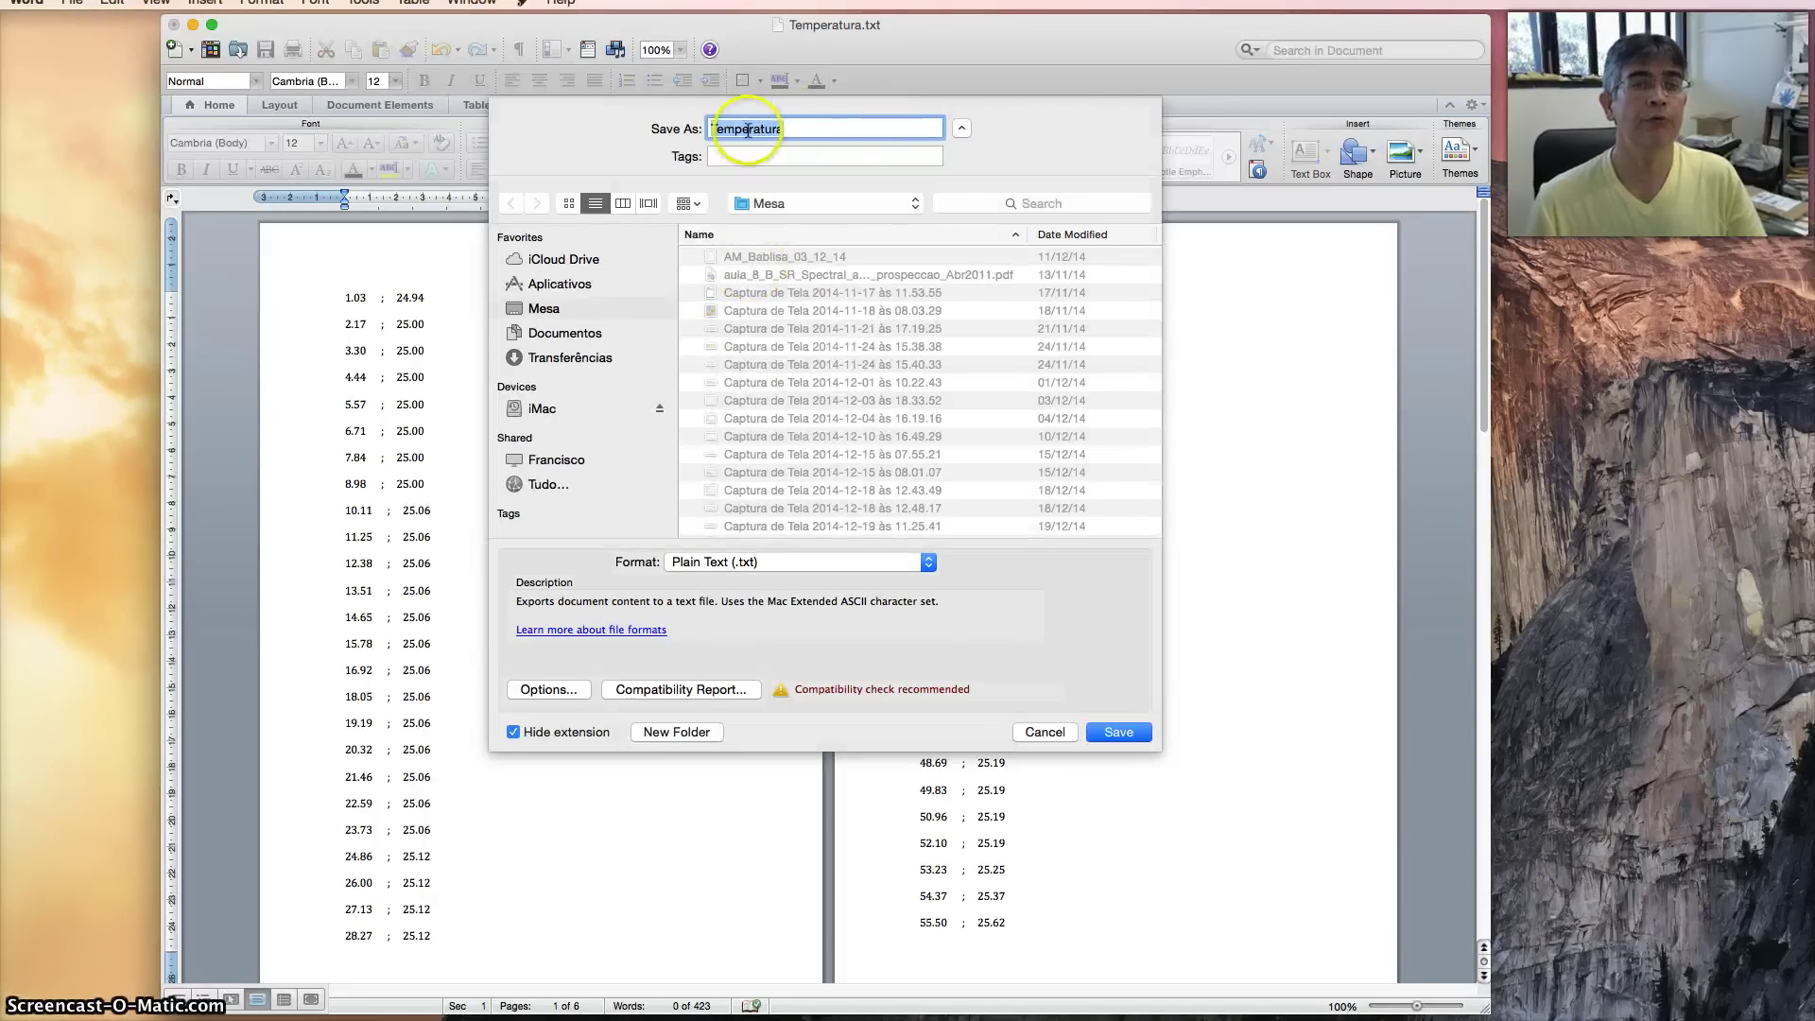
double_click(806, 130)
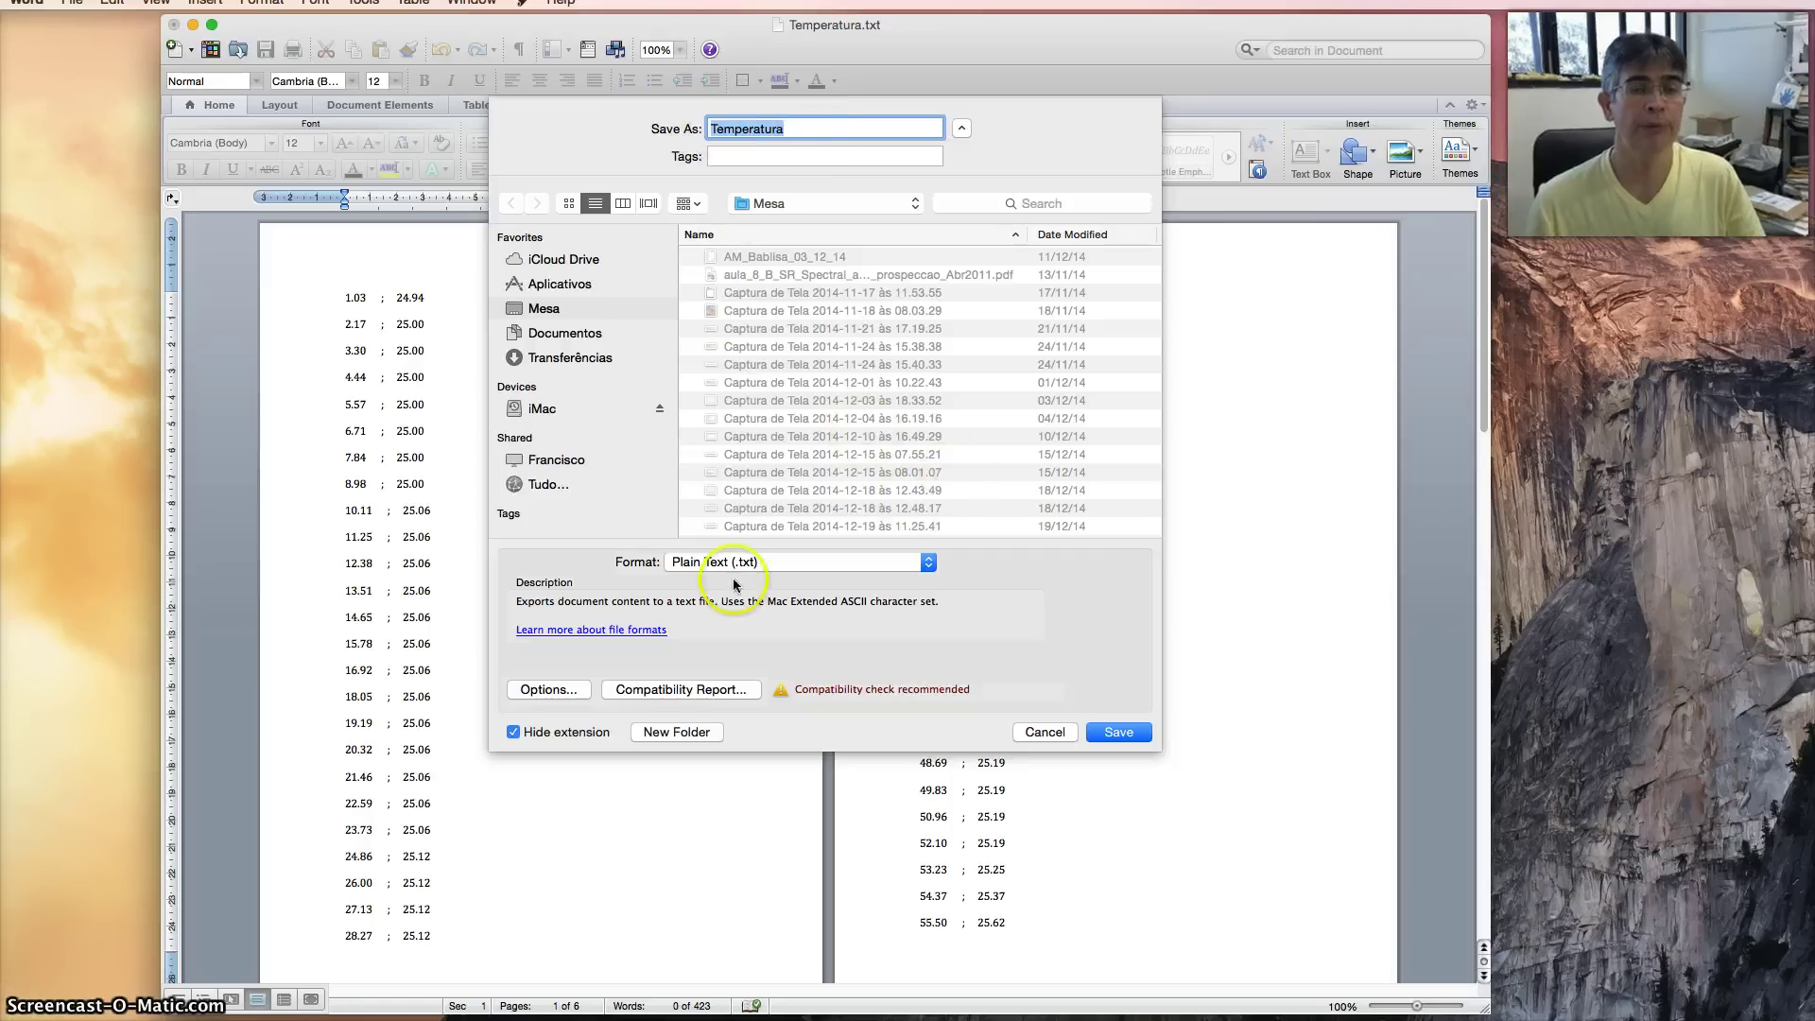
click(927, 563)
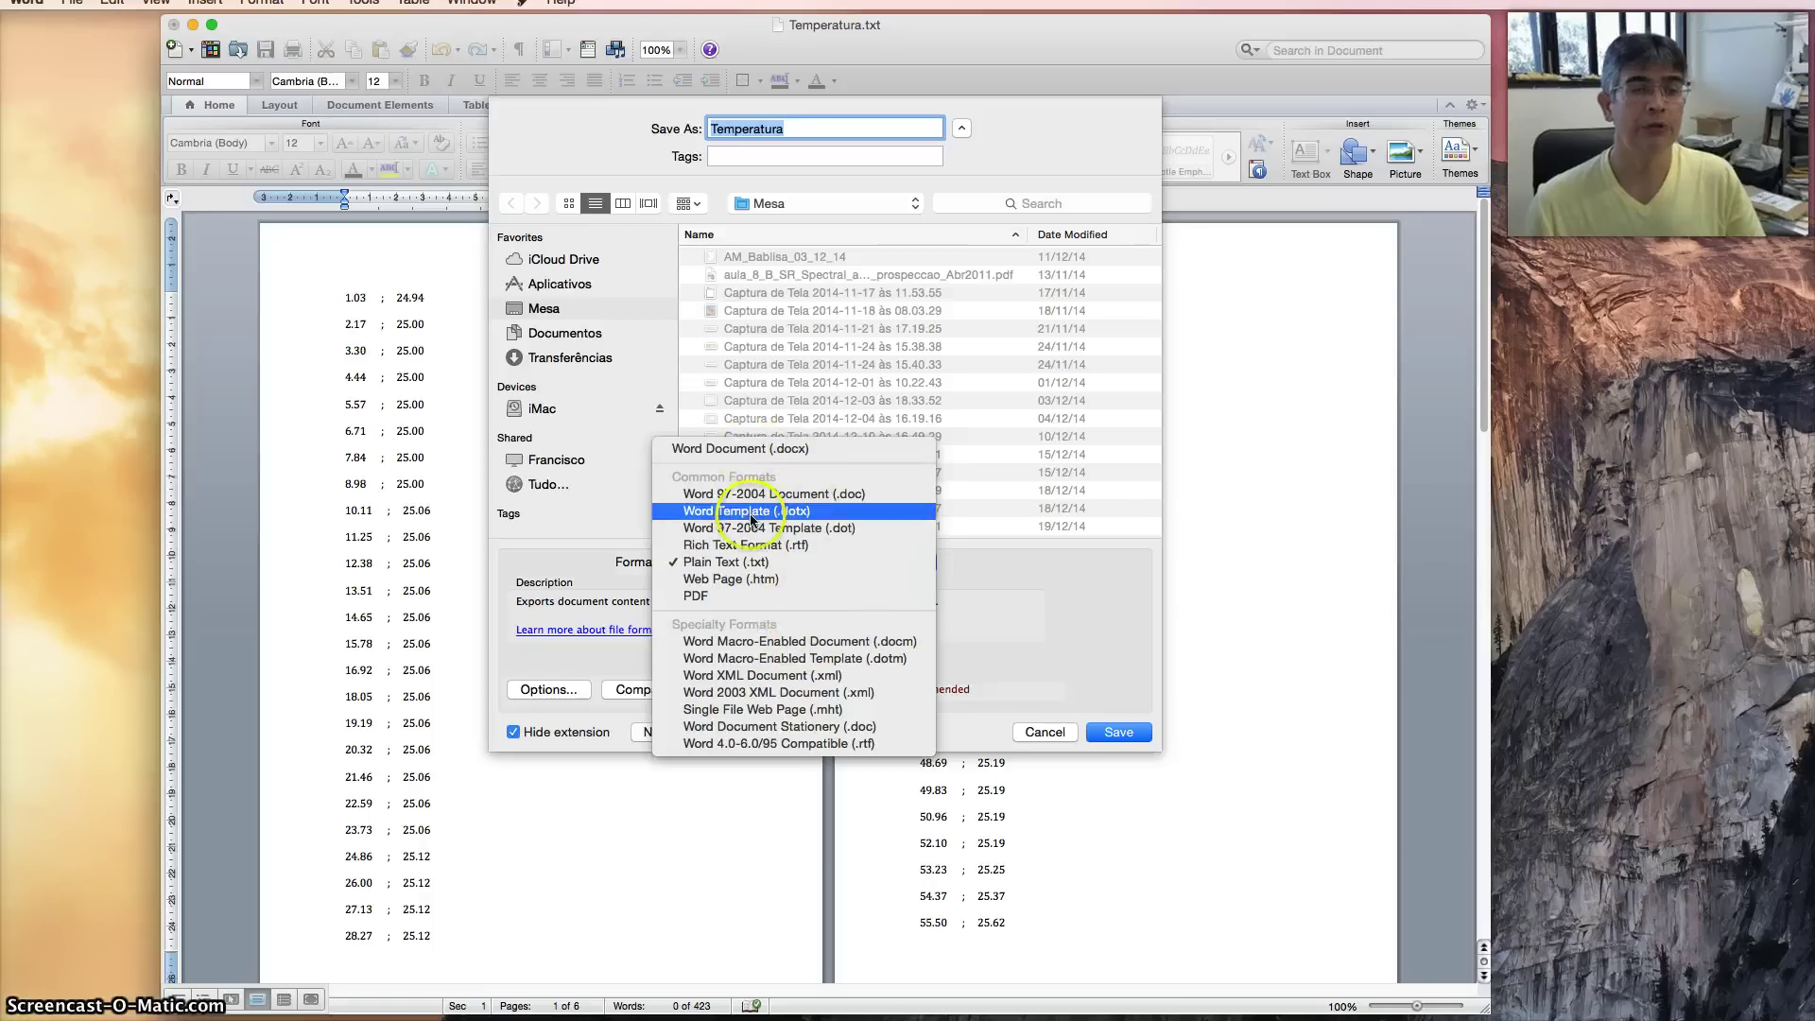
click(740, 567)
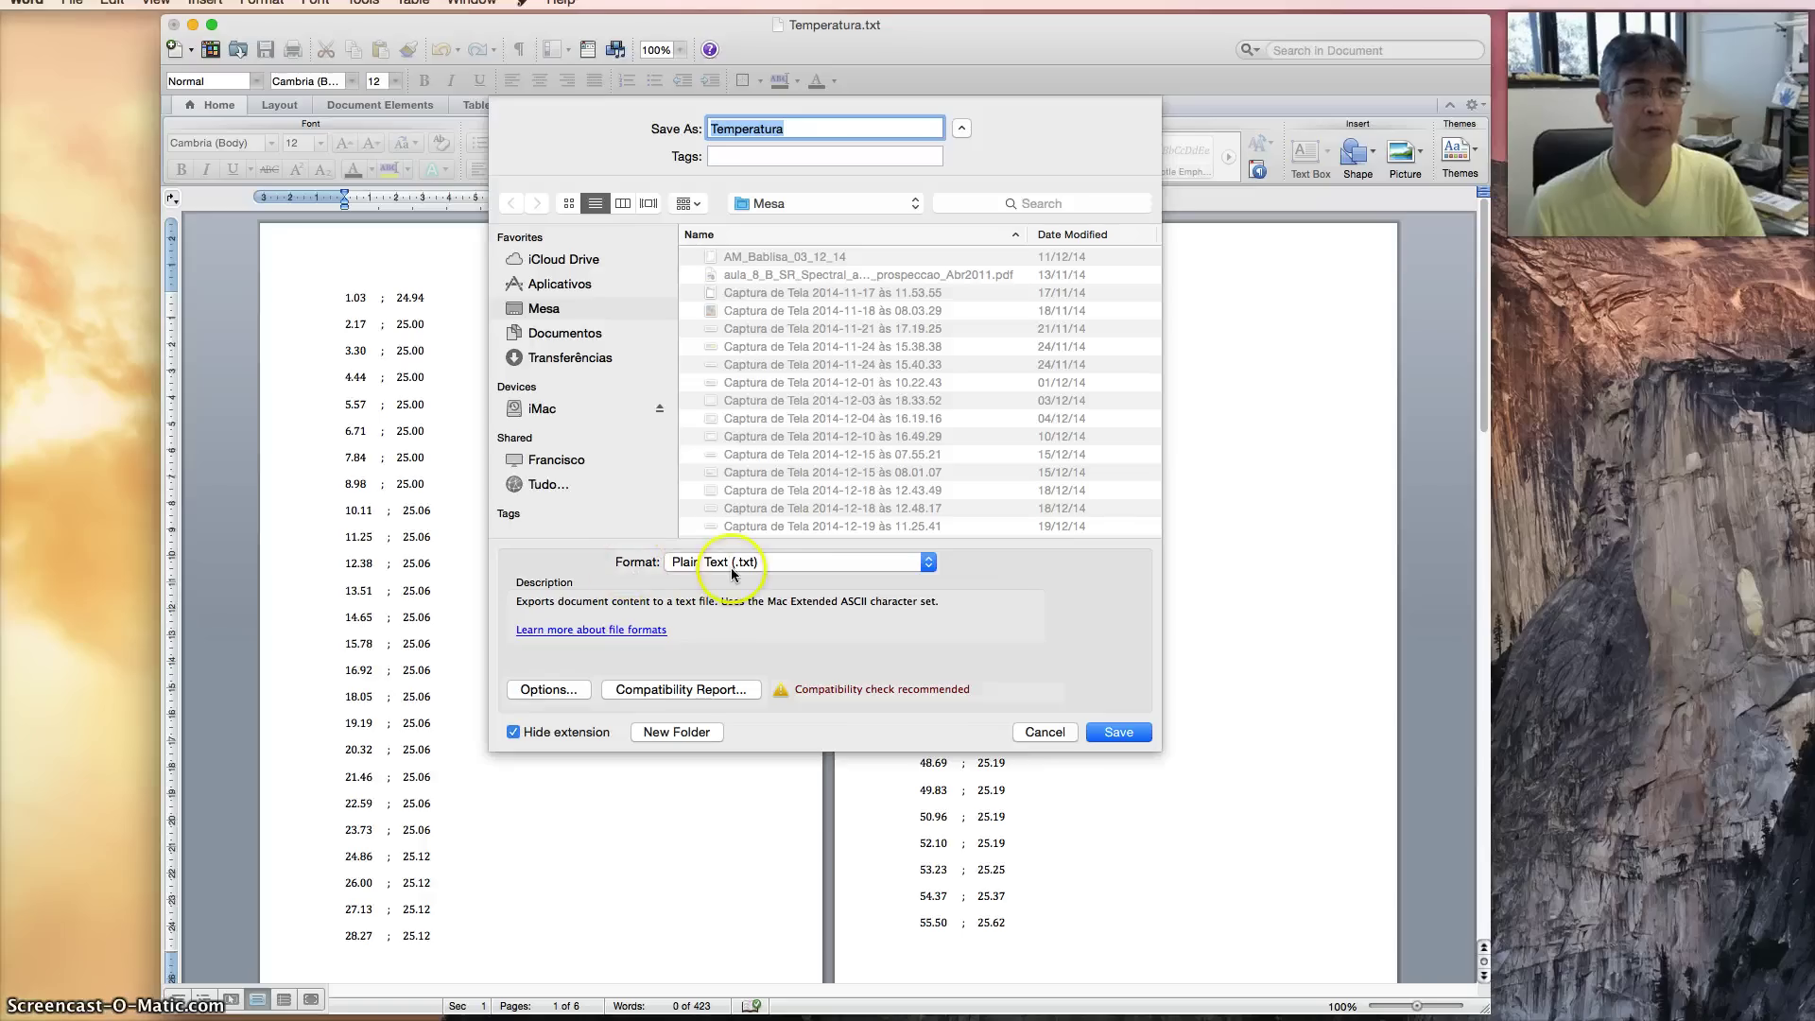
click(1119, 733)
click(984, 210)
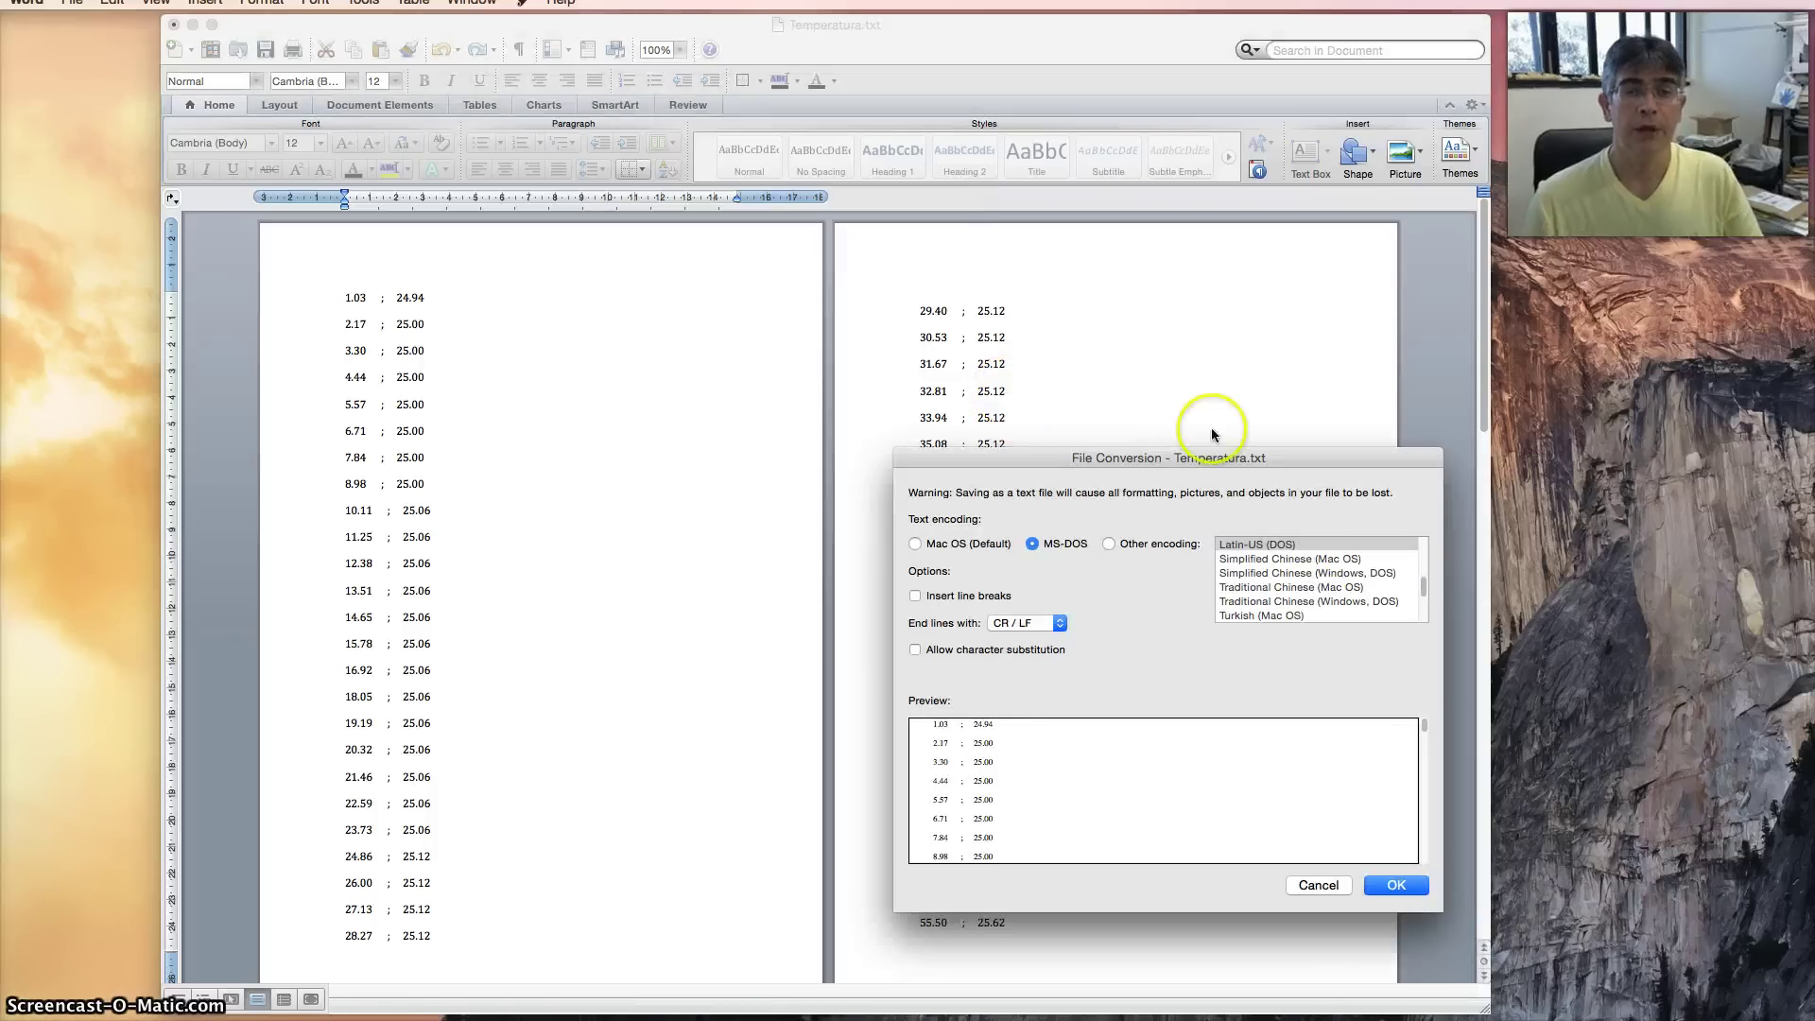
drag(1203, 457, 856, 210)
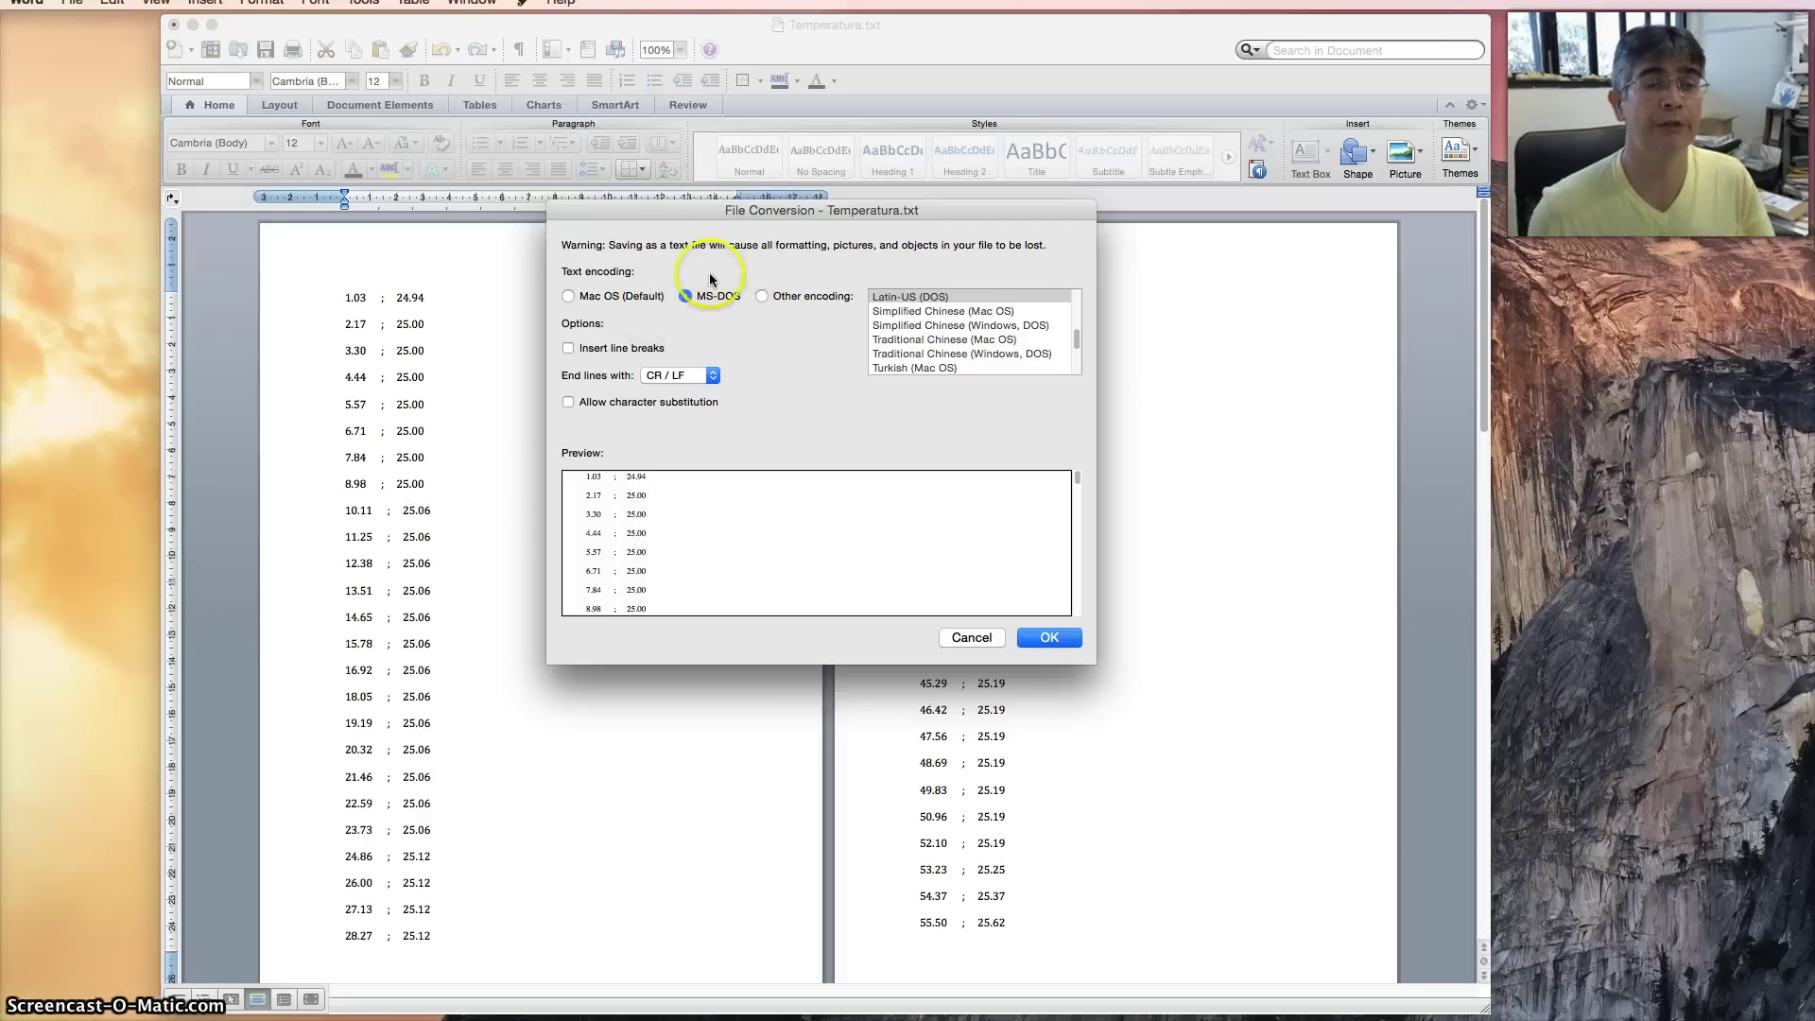
click(1050, 638)
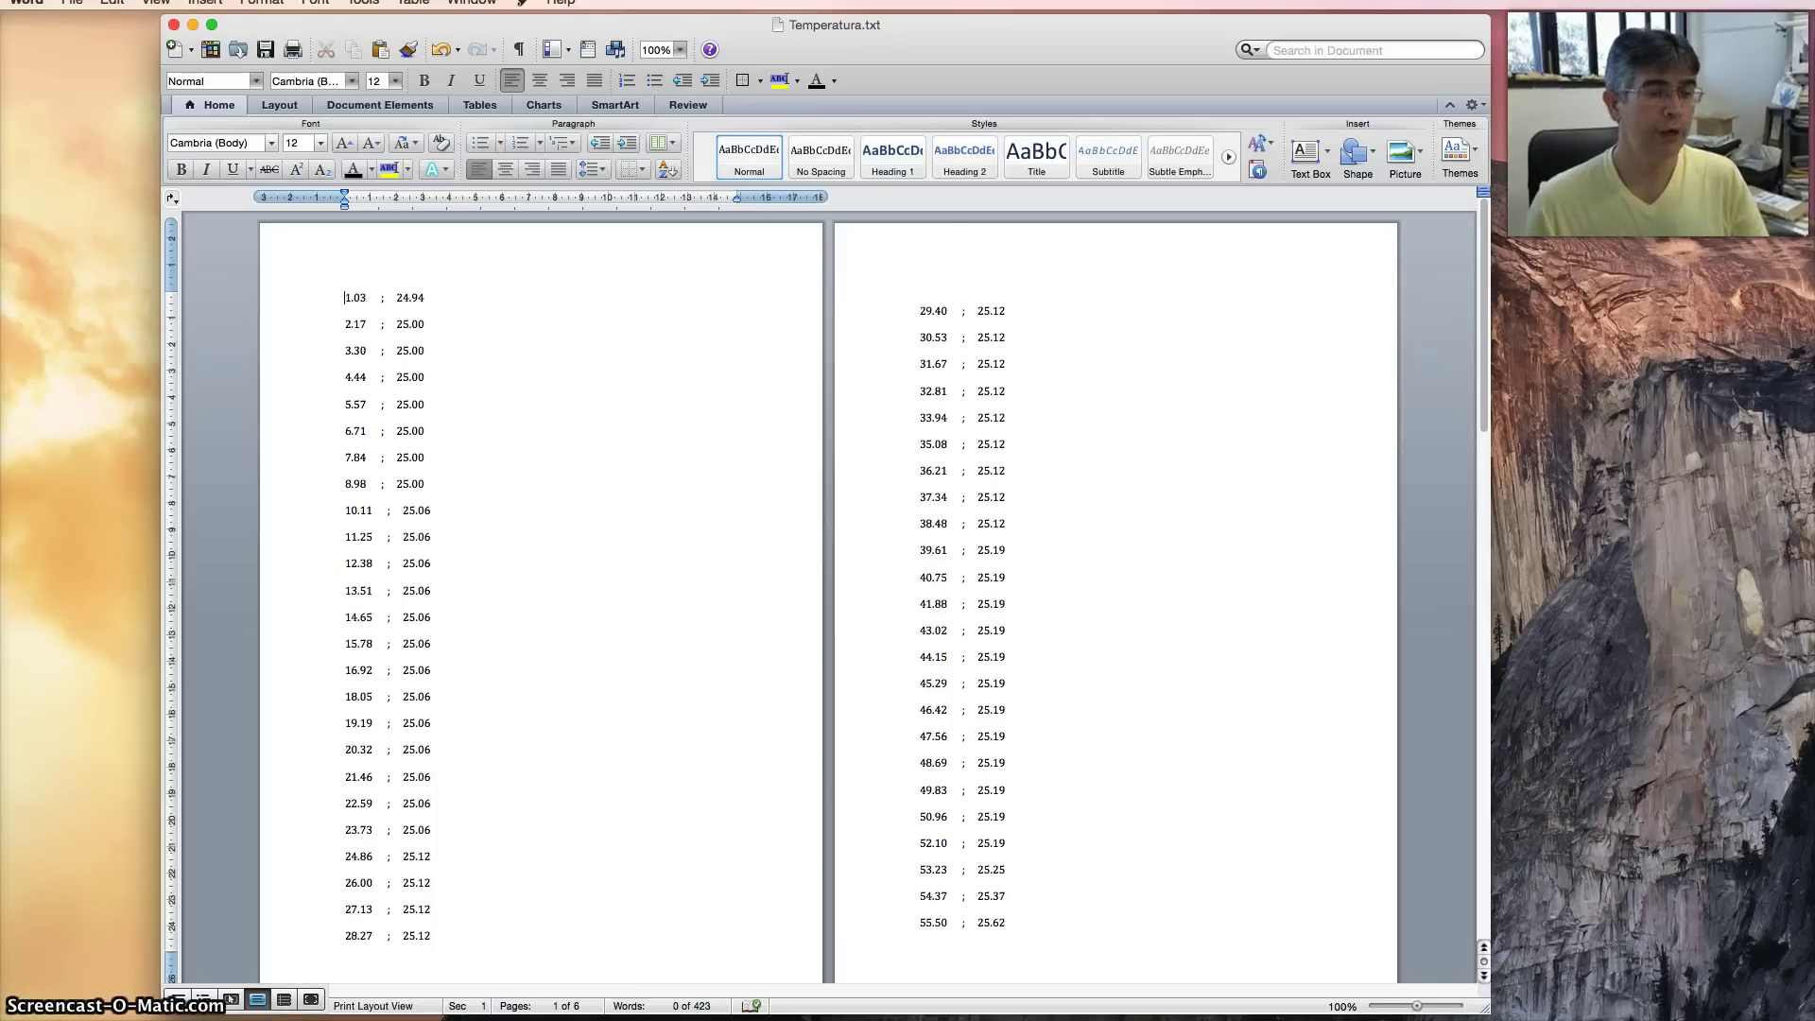
Switch to SciDAVis and choose Temperatura.txt from the Desktop folder for an ASCII import.
key(super+Tab)
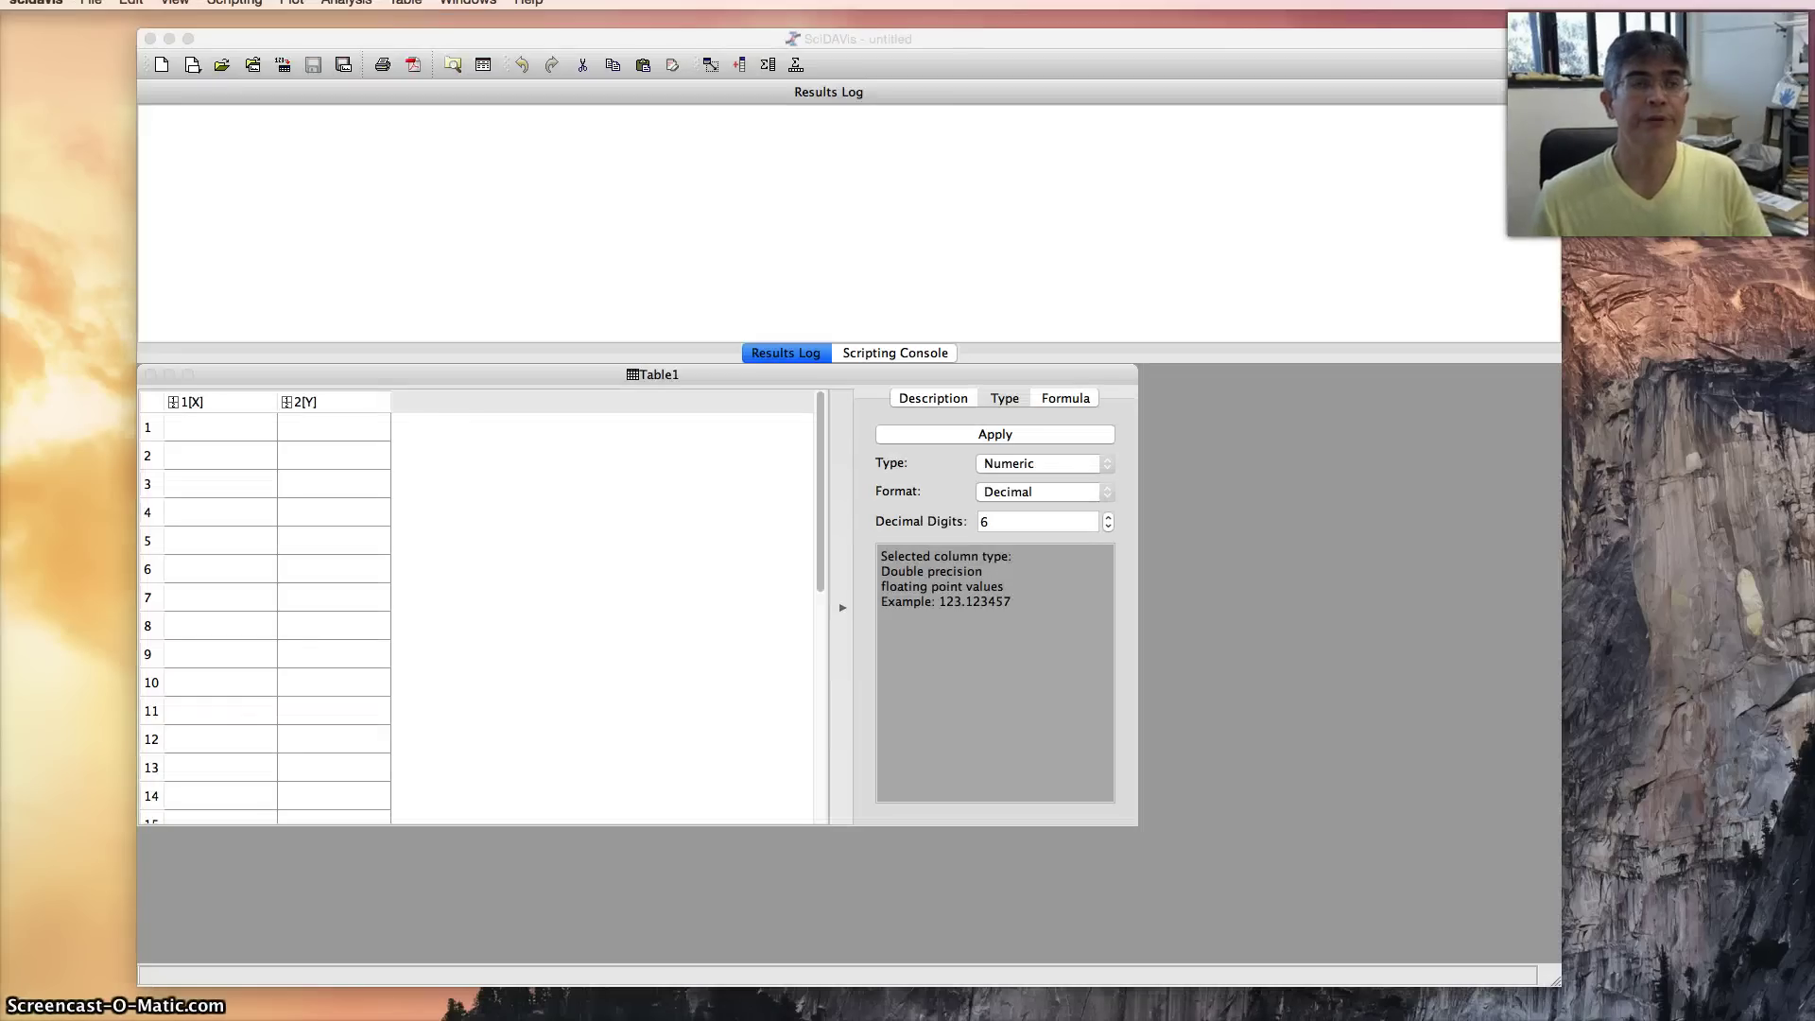
click(92, 4)
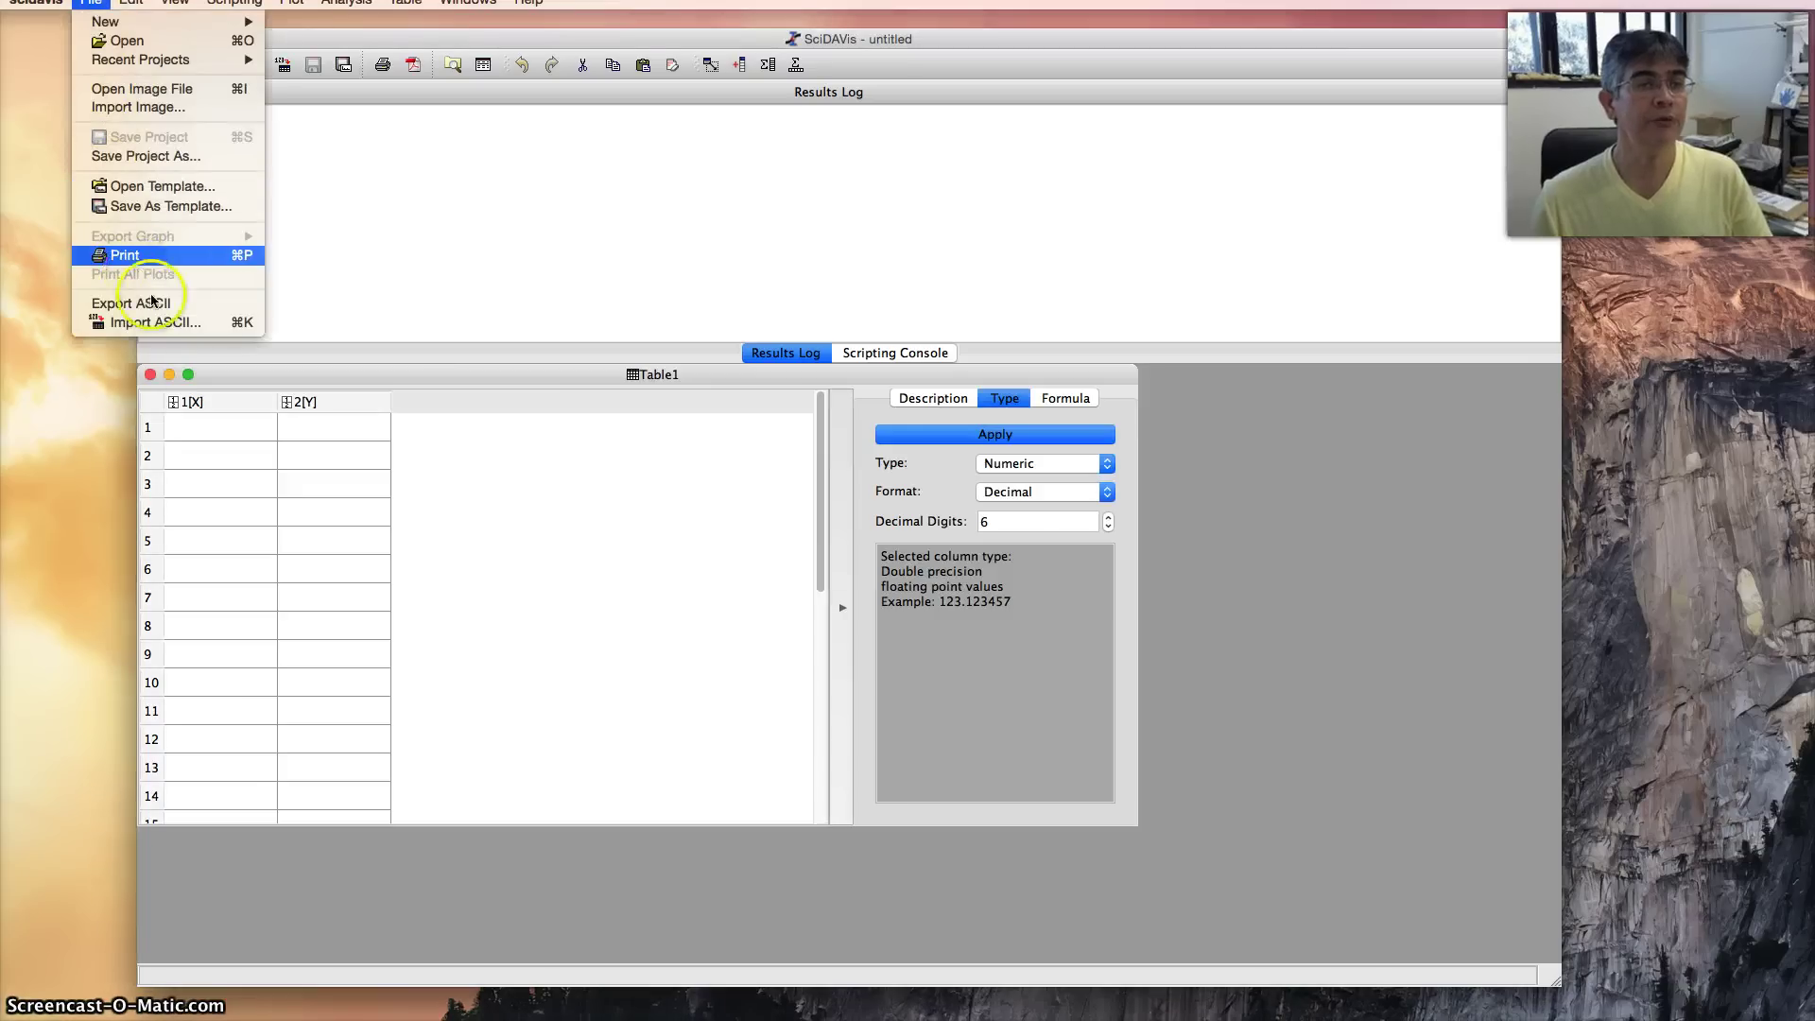
click(207, 326)
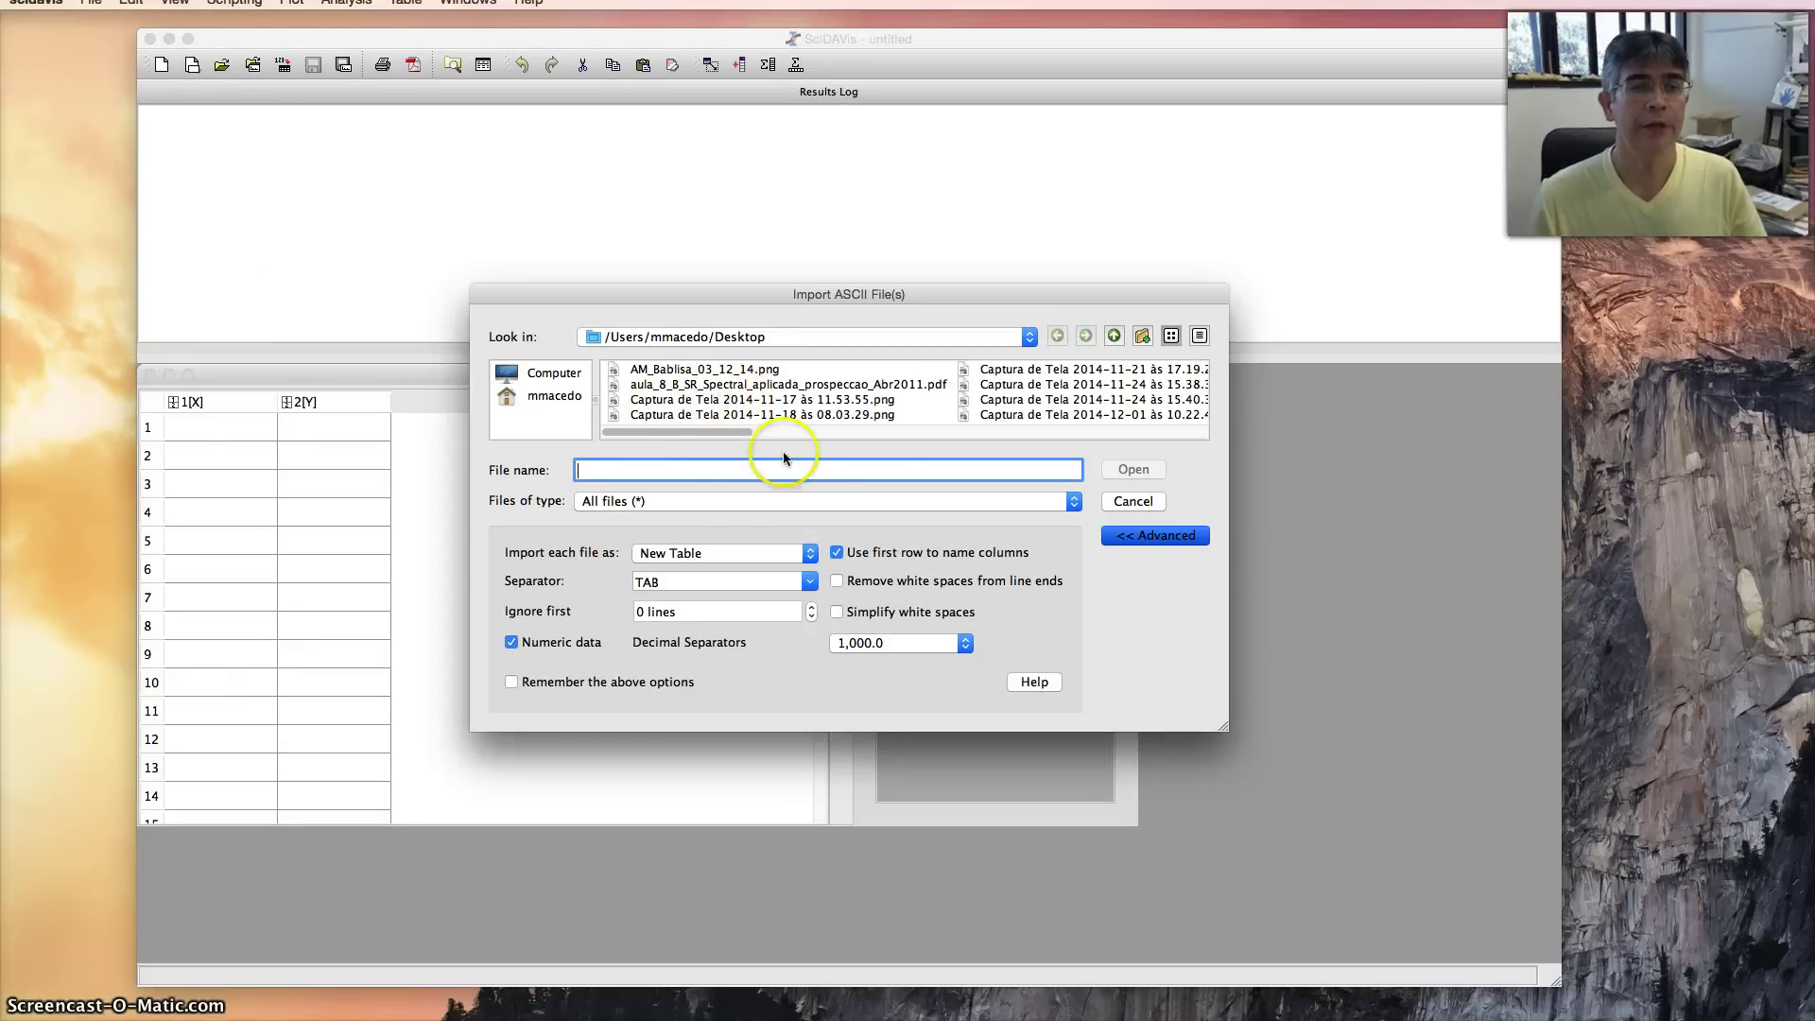
scroll(905, 388, right, 10)
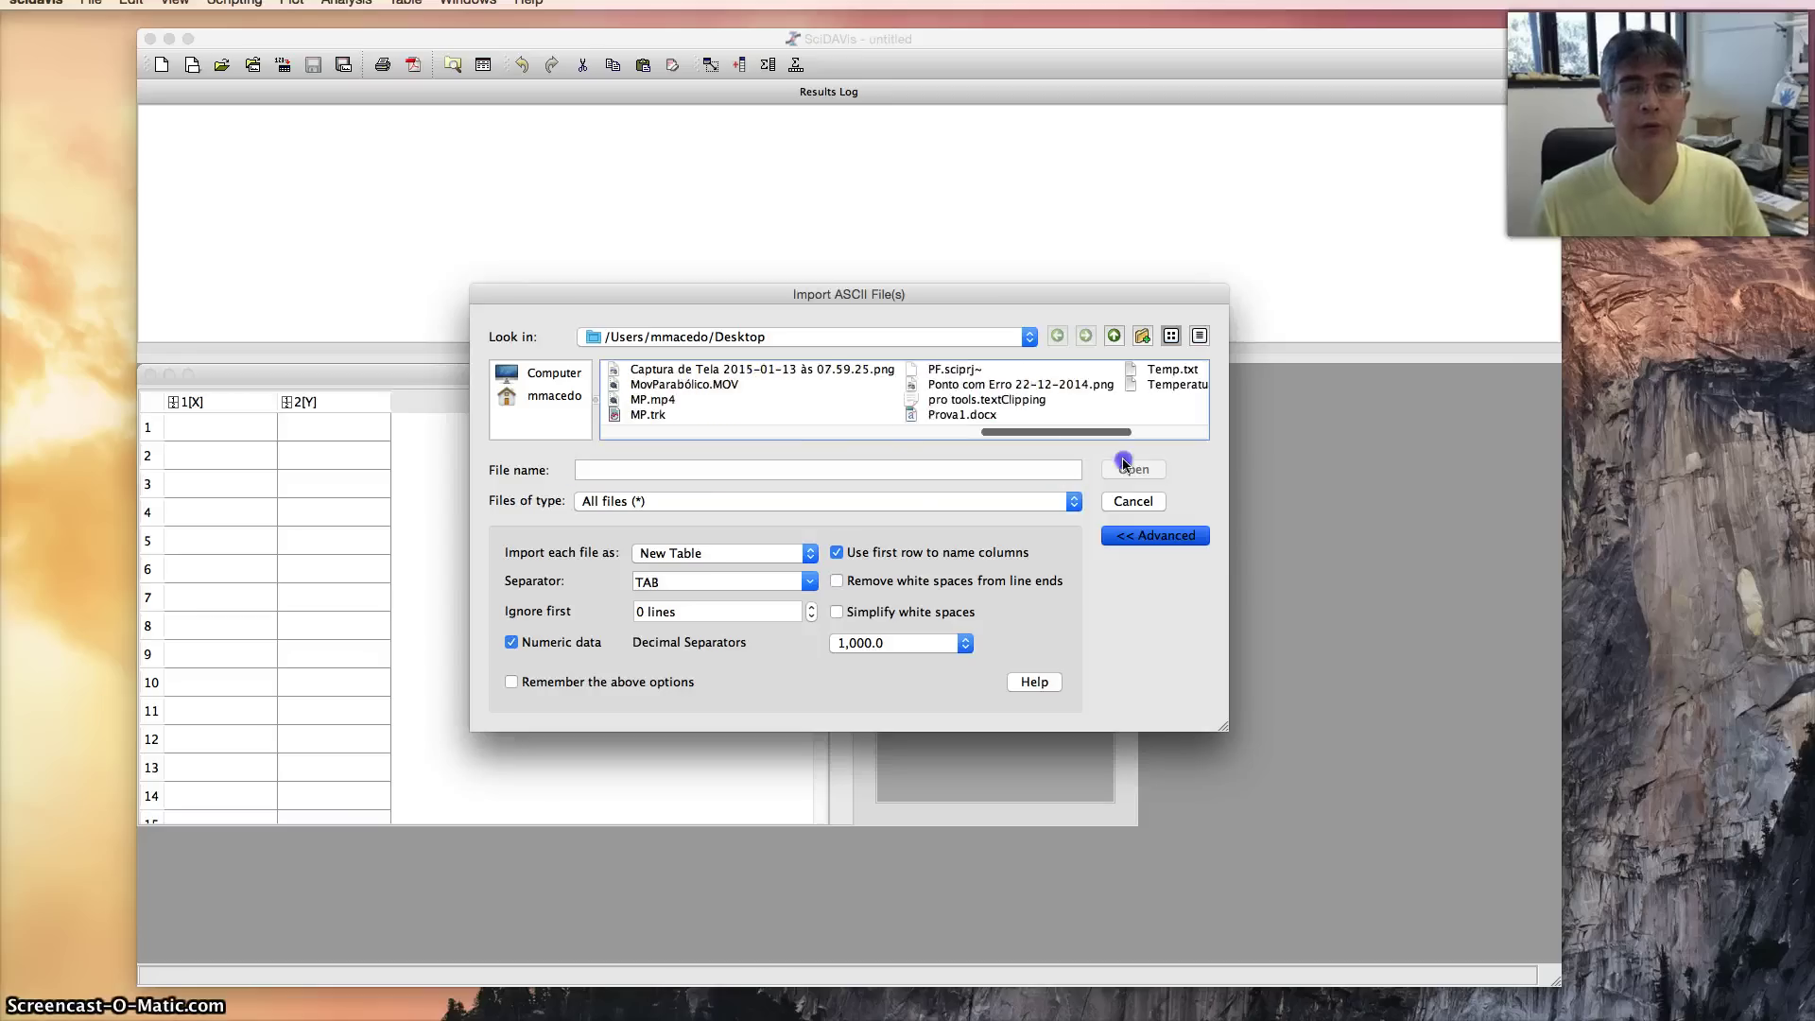
click(899, 385)
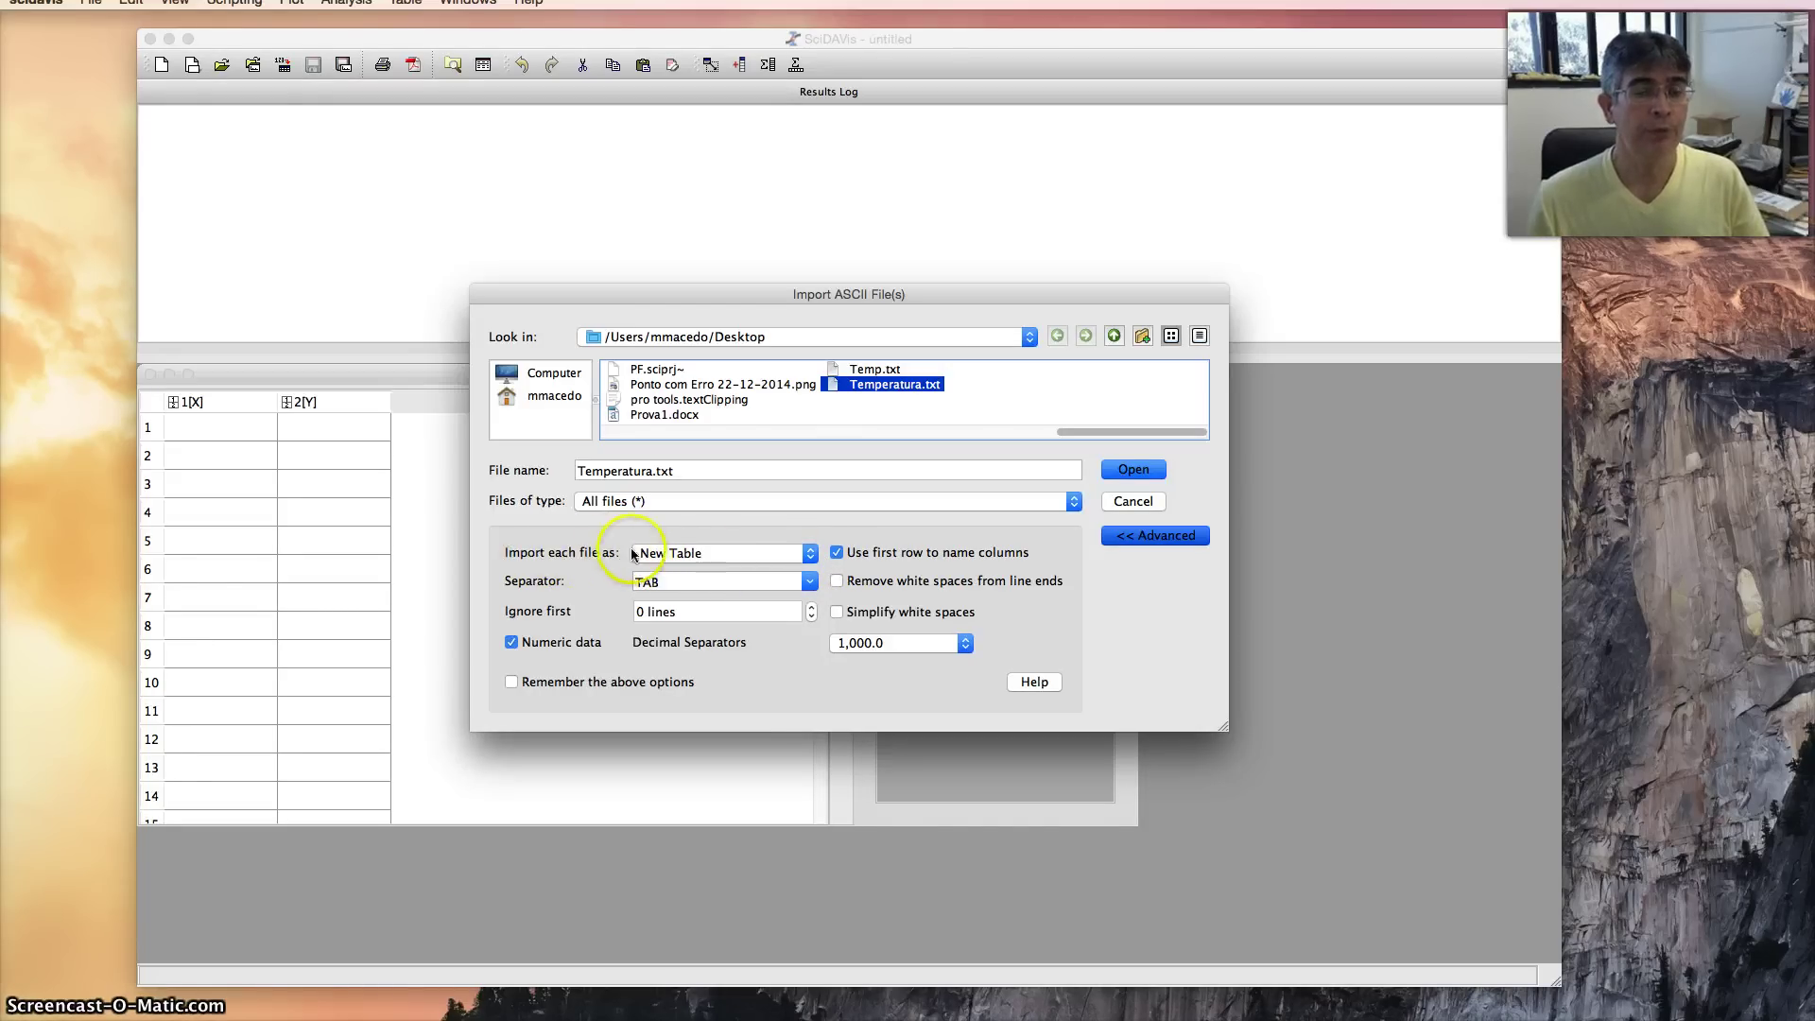
Import the file by overwriting the current table, with ";" as separator and without using the first row to name columns.
click(811, 554)
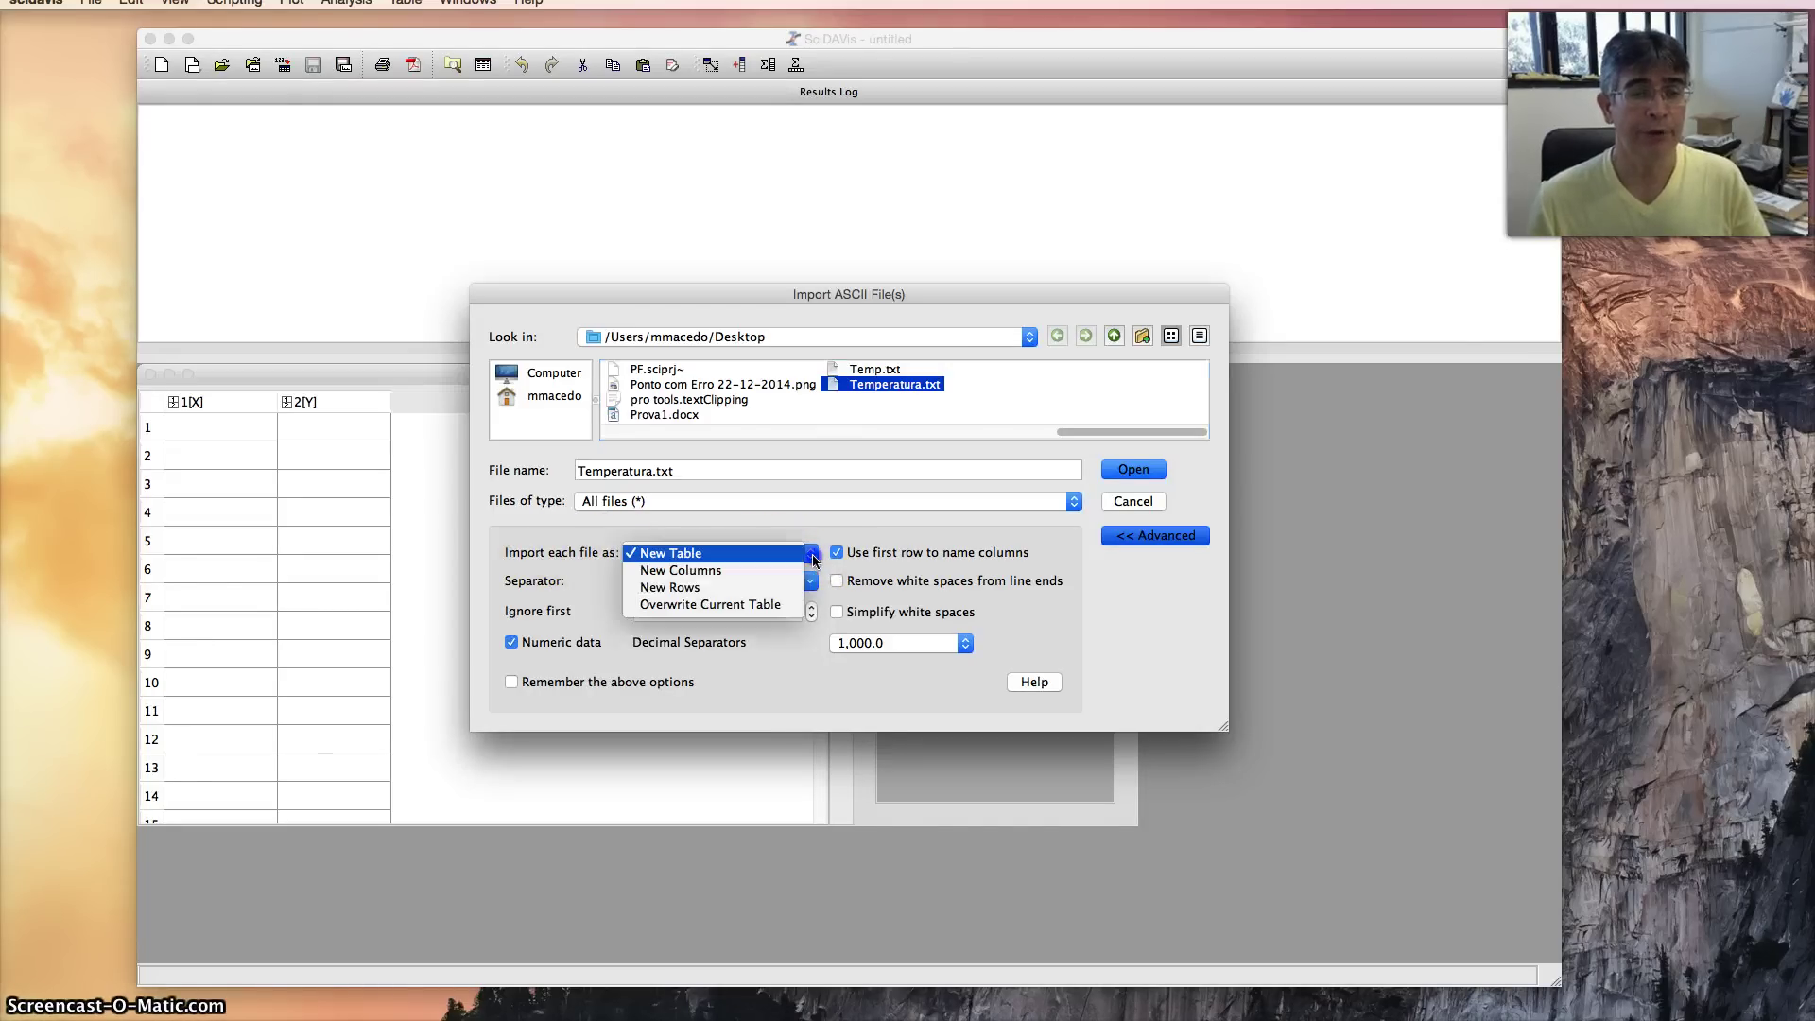
click(776, 607)
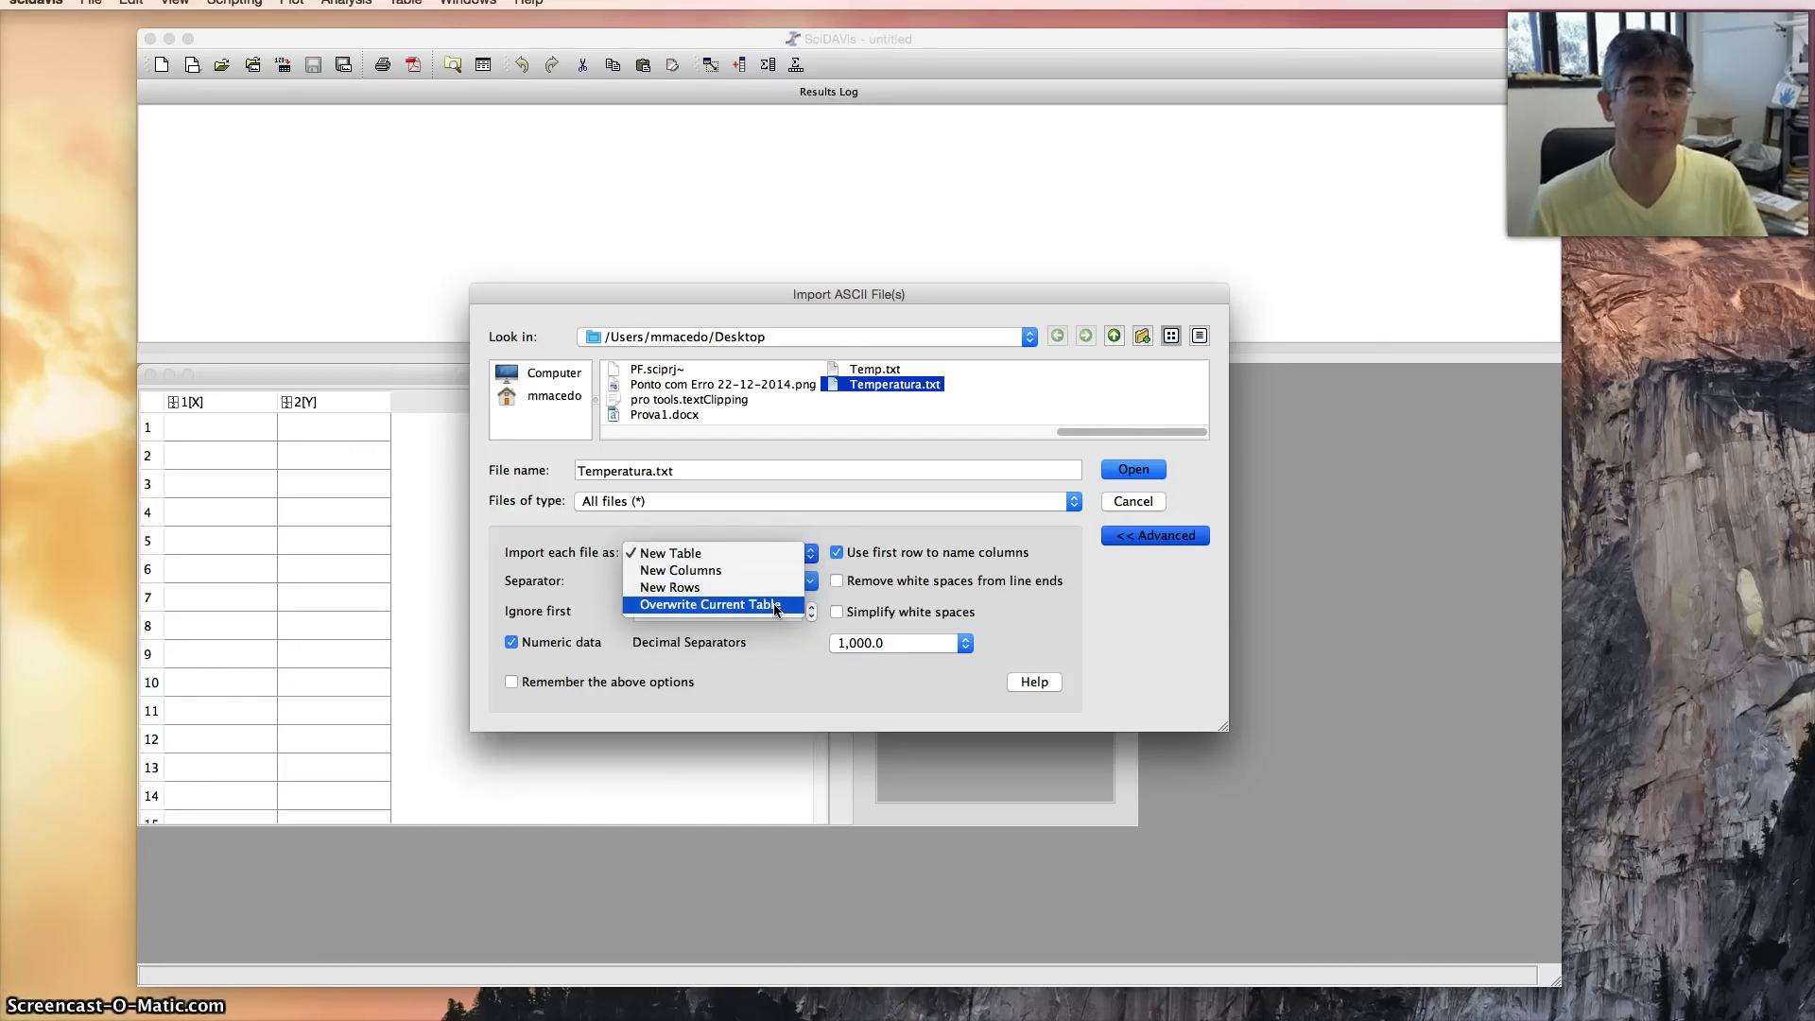
click(776, 605)
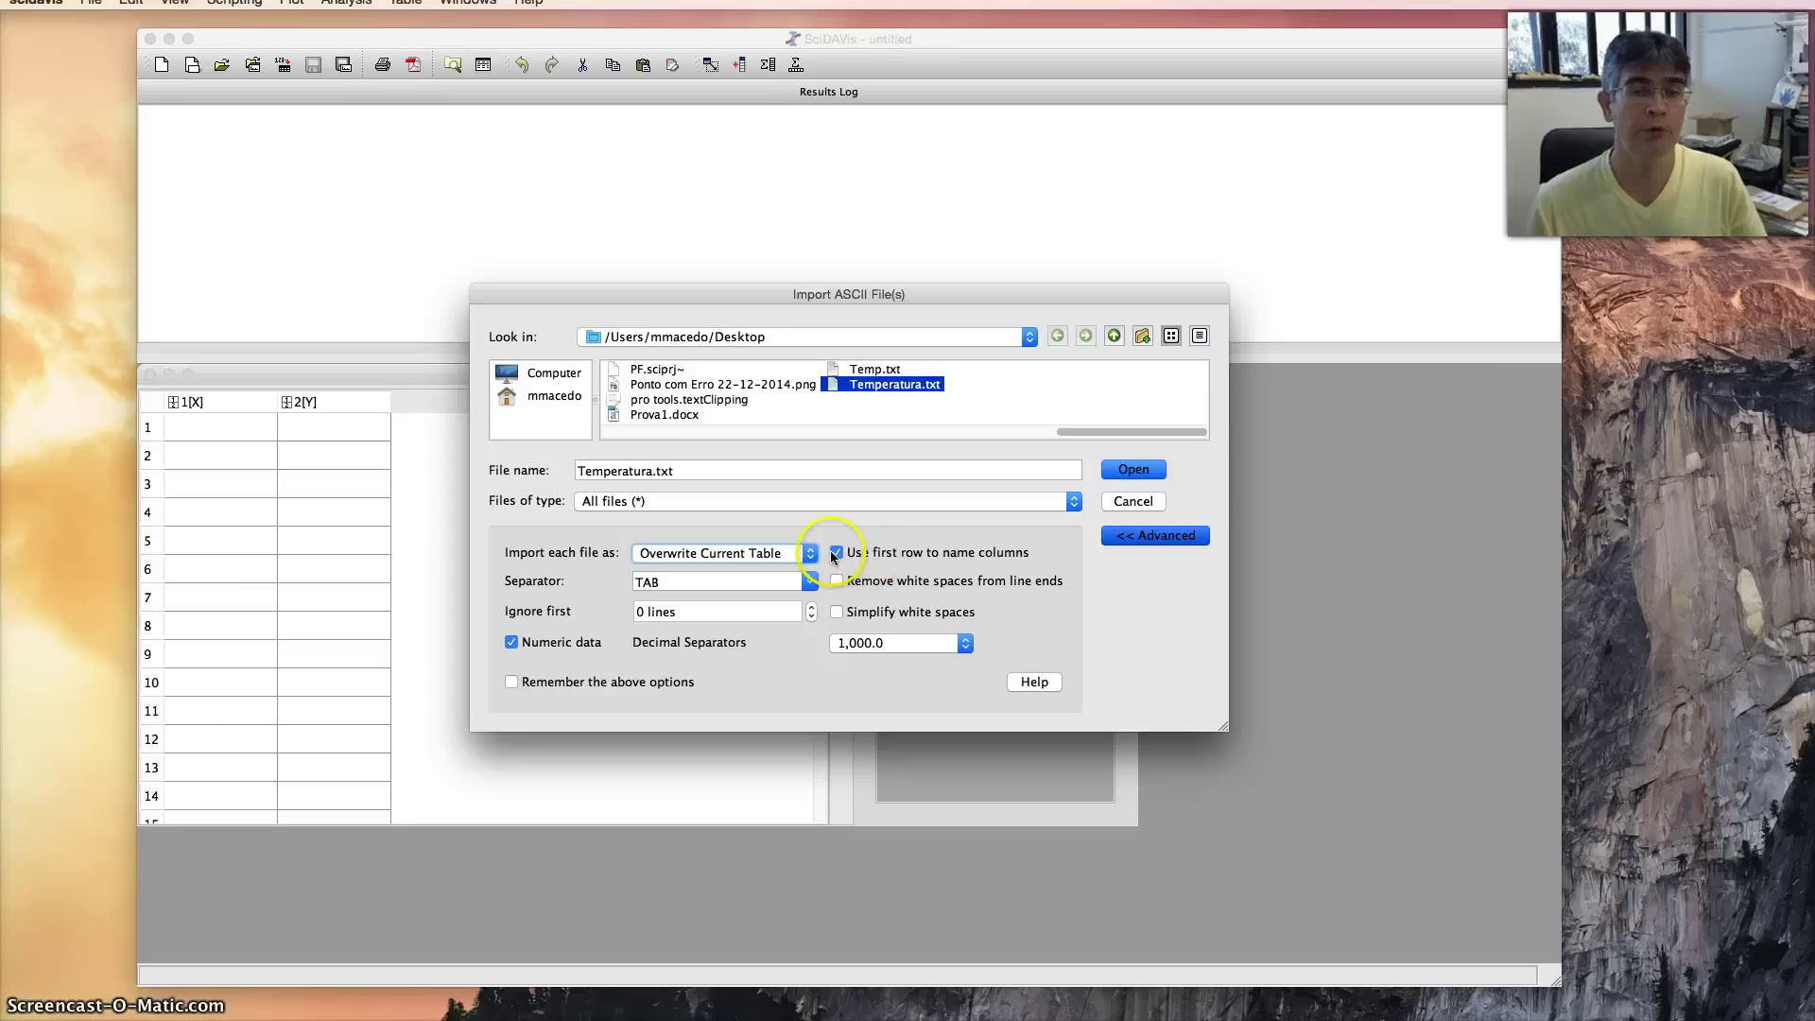
click(811, 586)
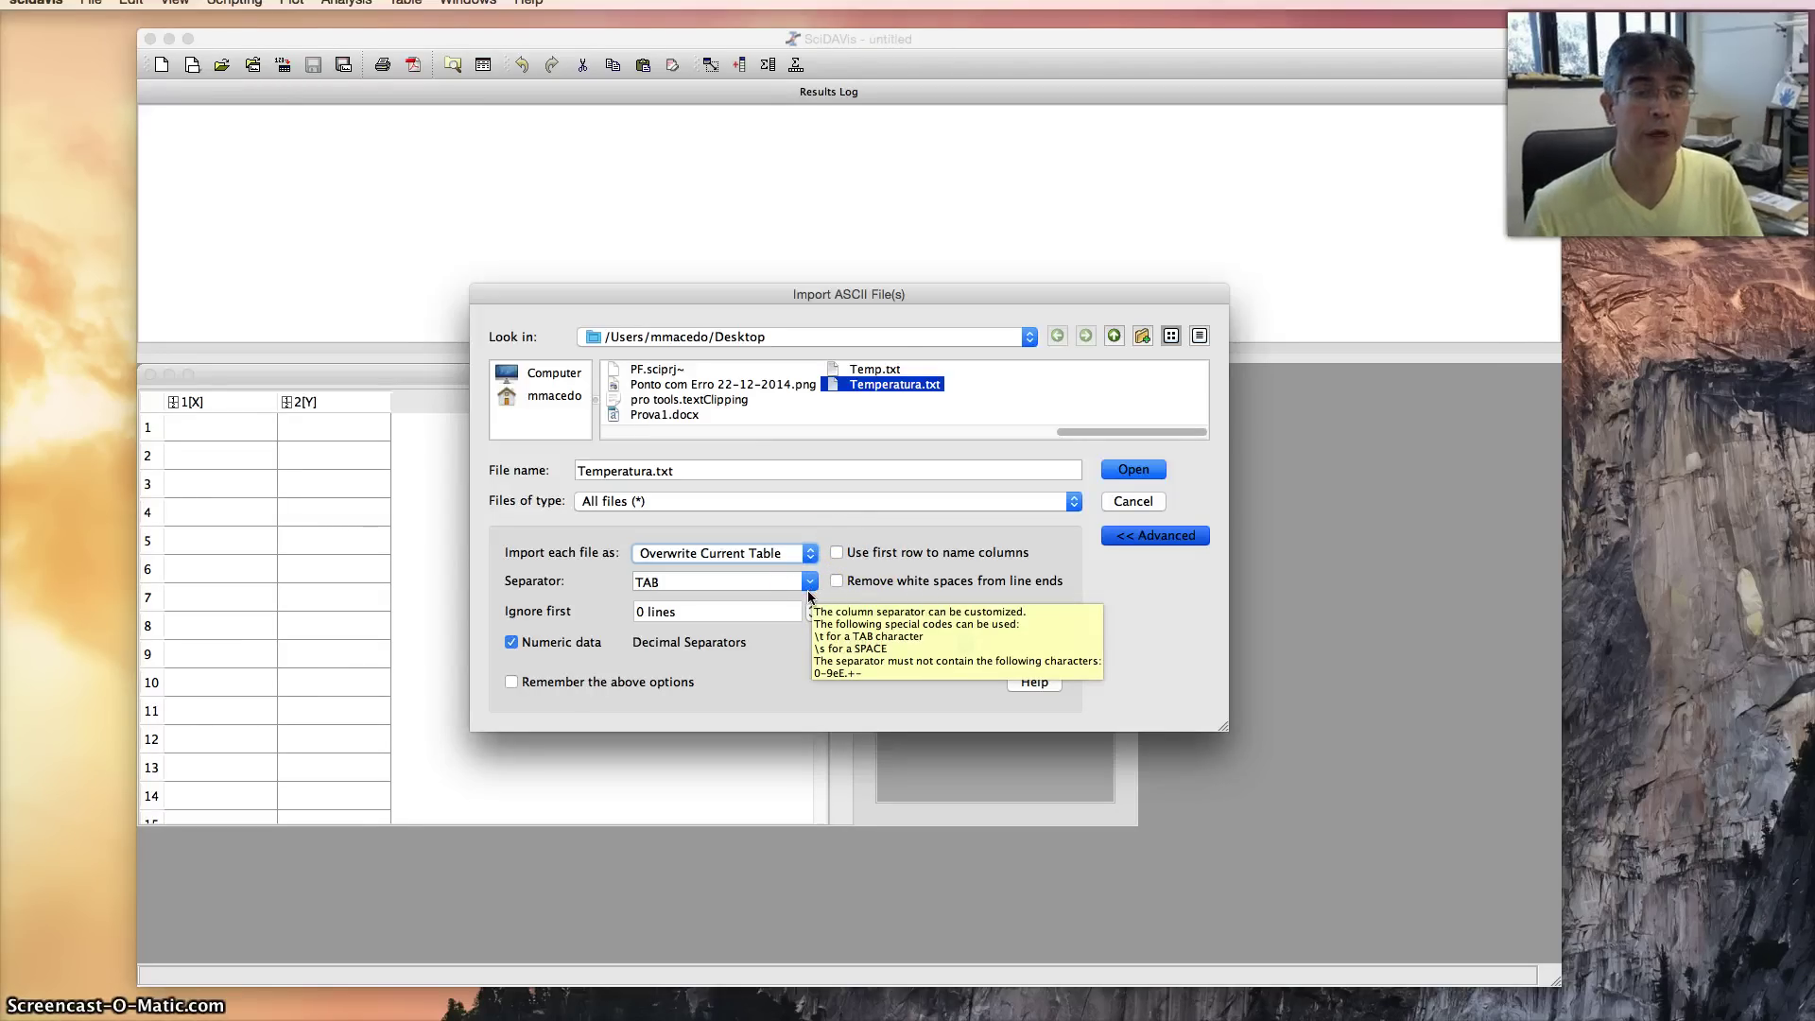
click(810, 582)
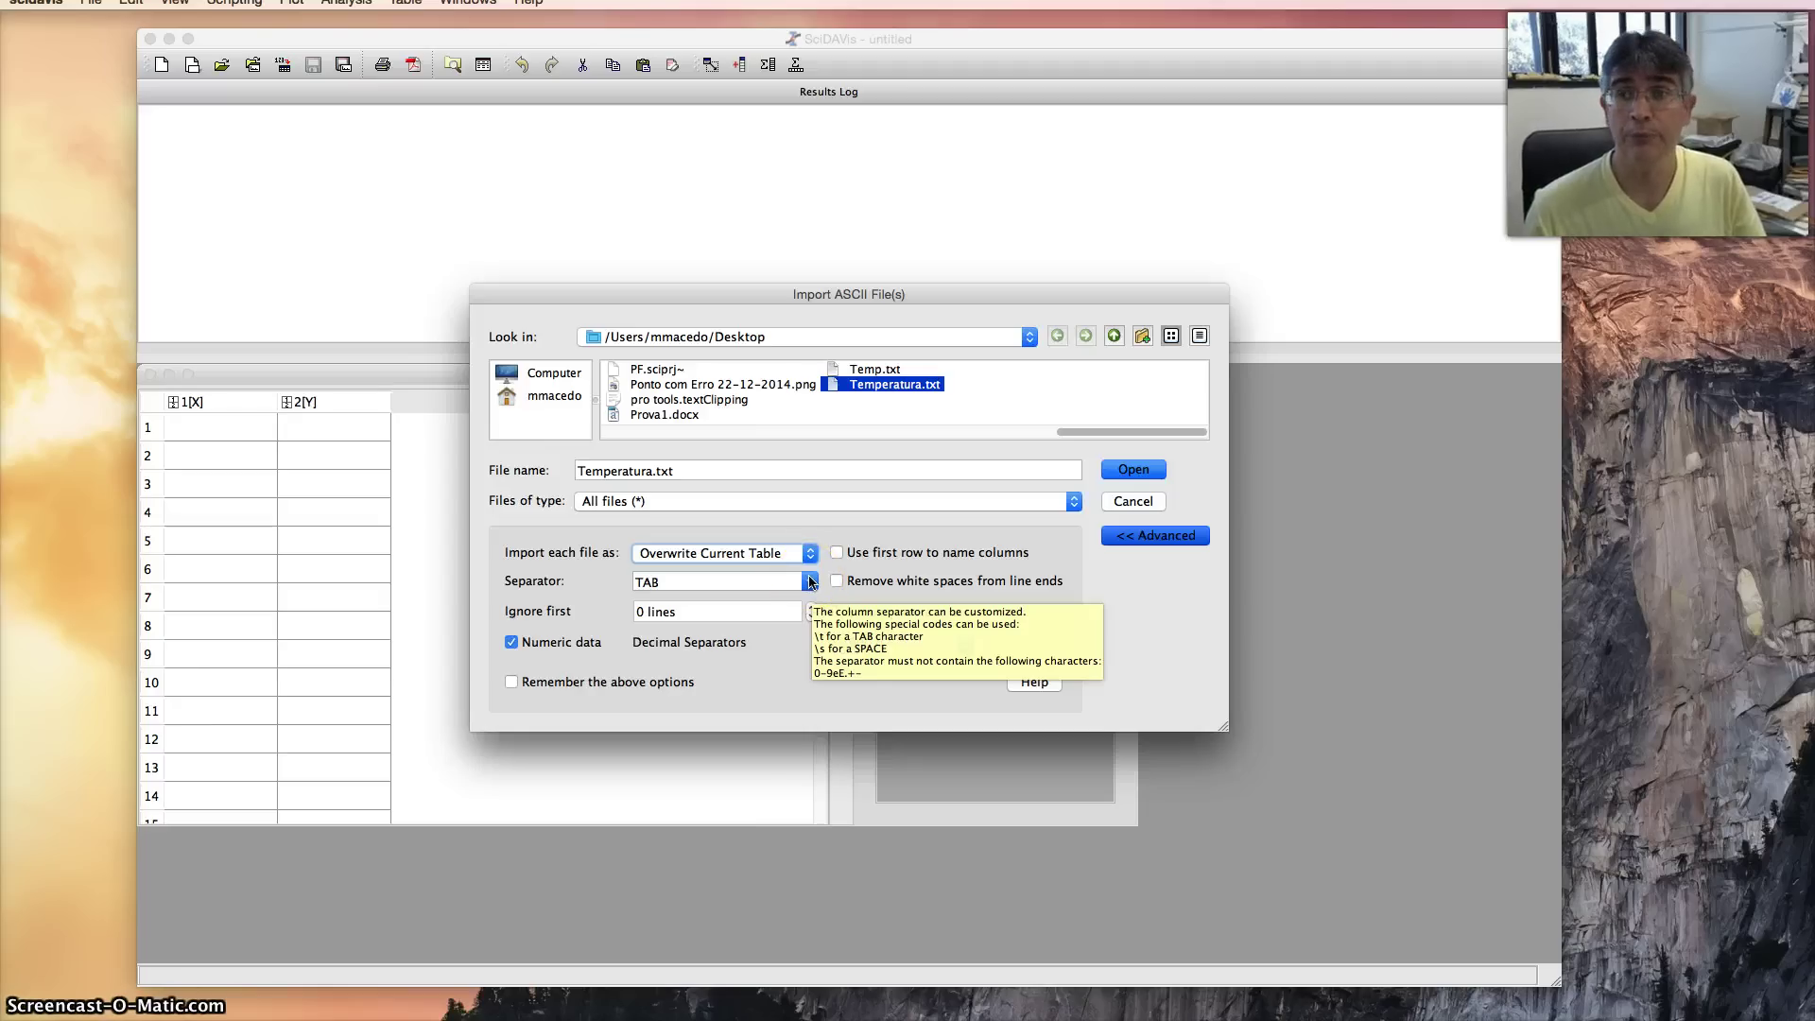
click(810, 582)
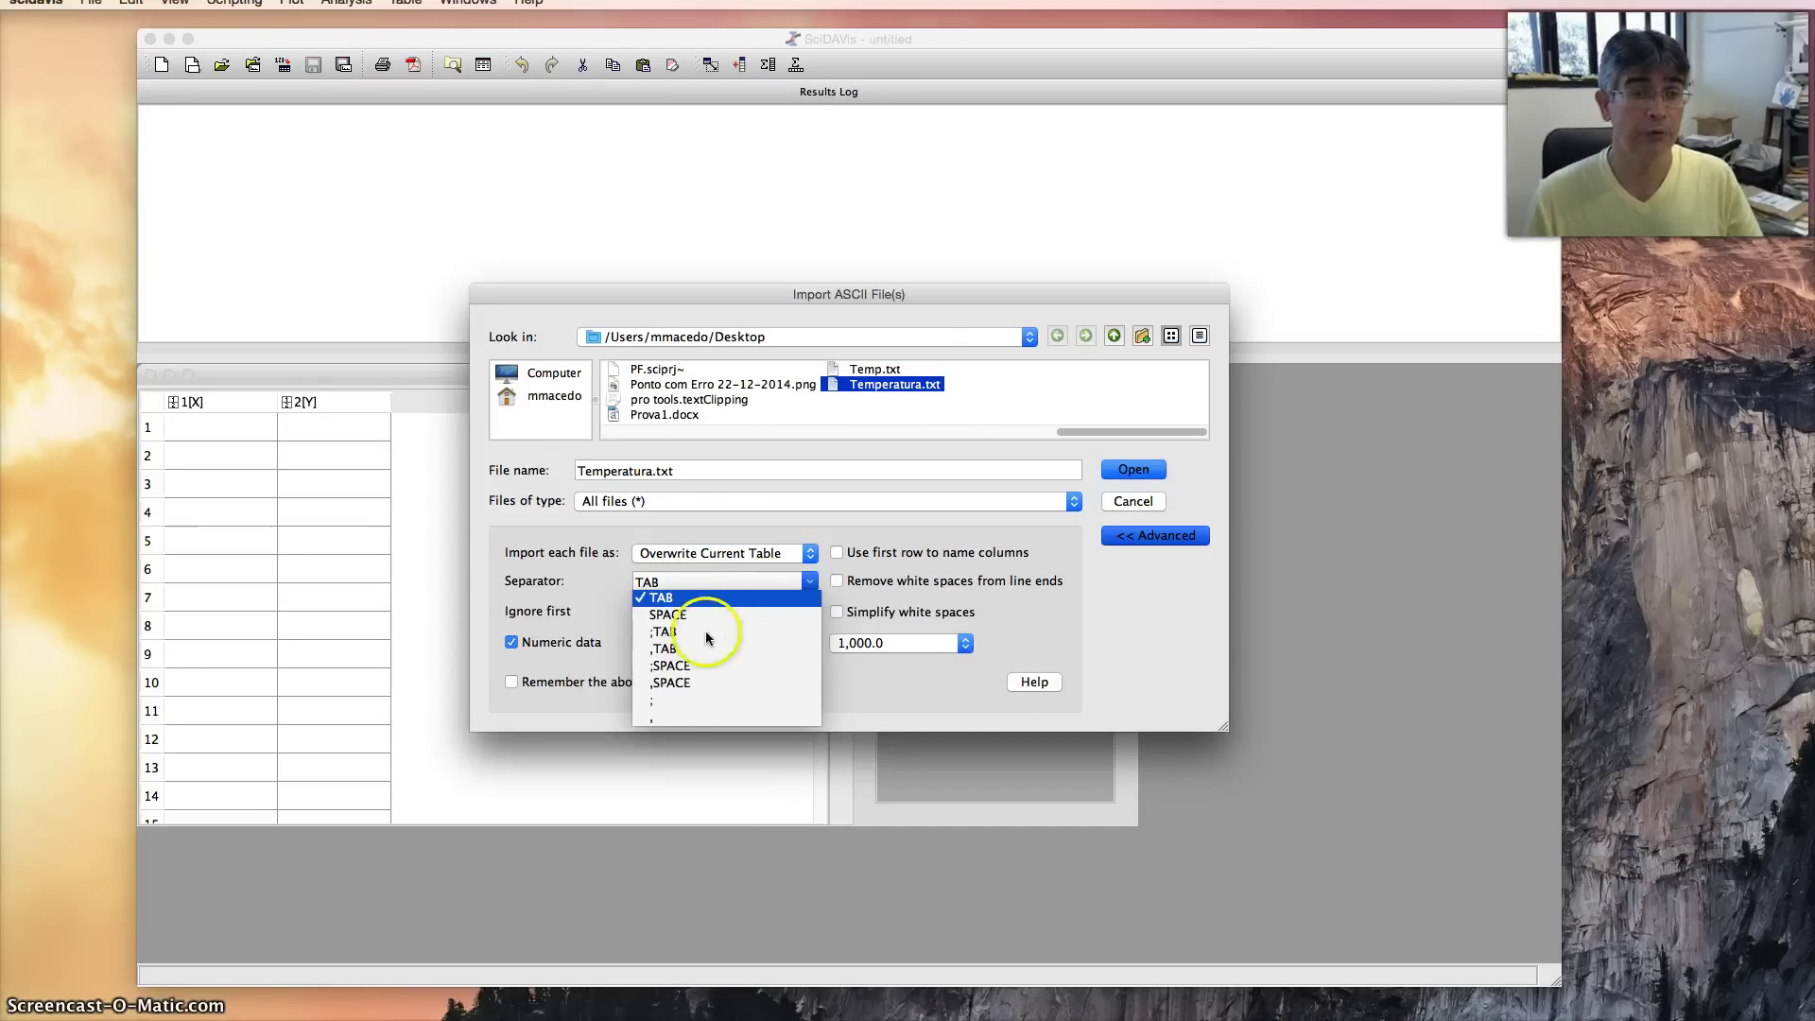
click(674, 700)
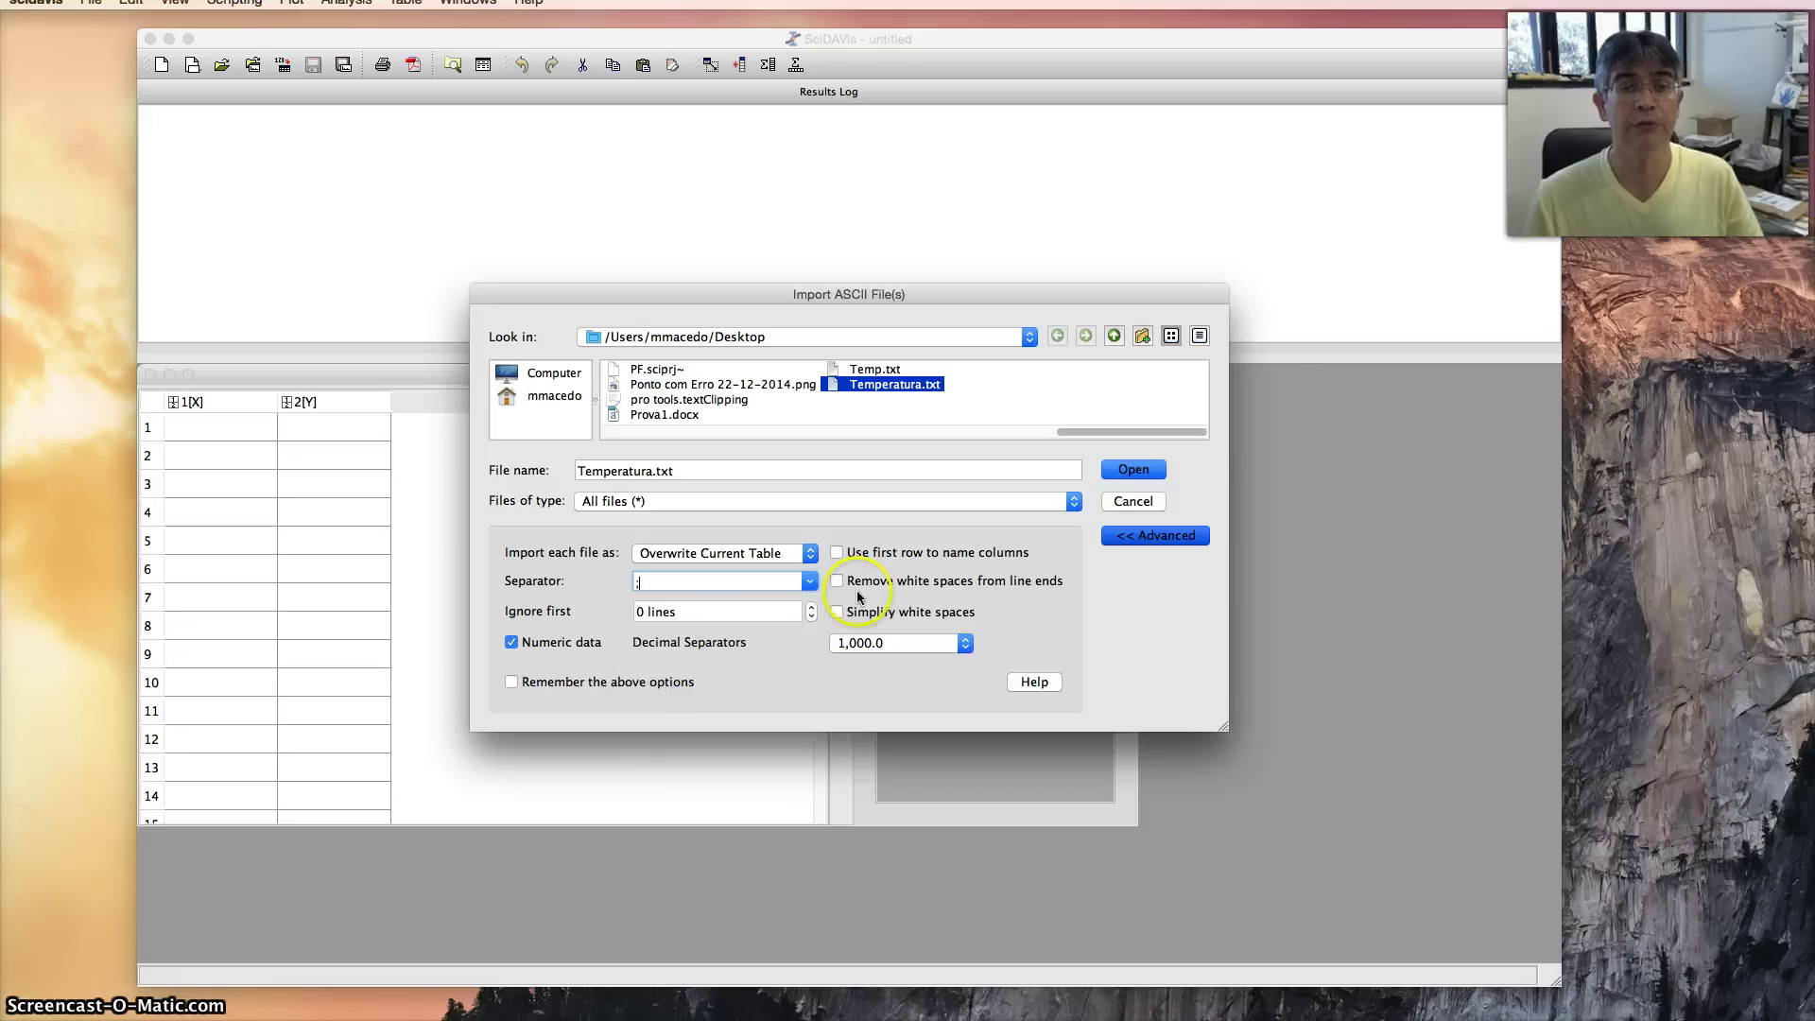
click(1145, 473)
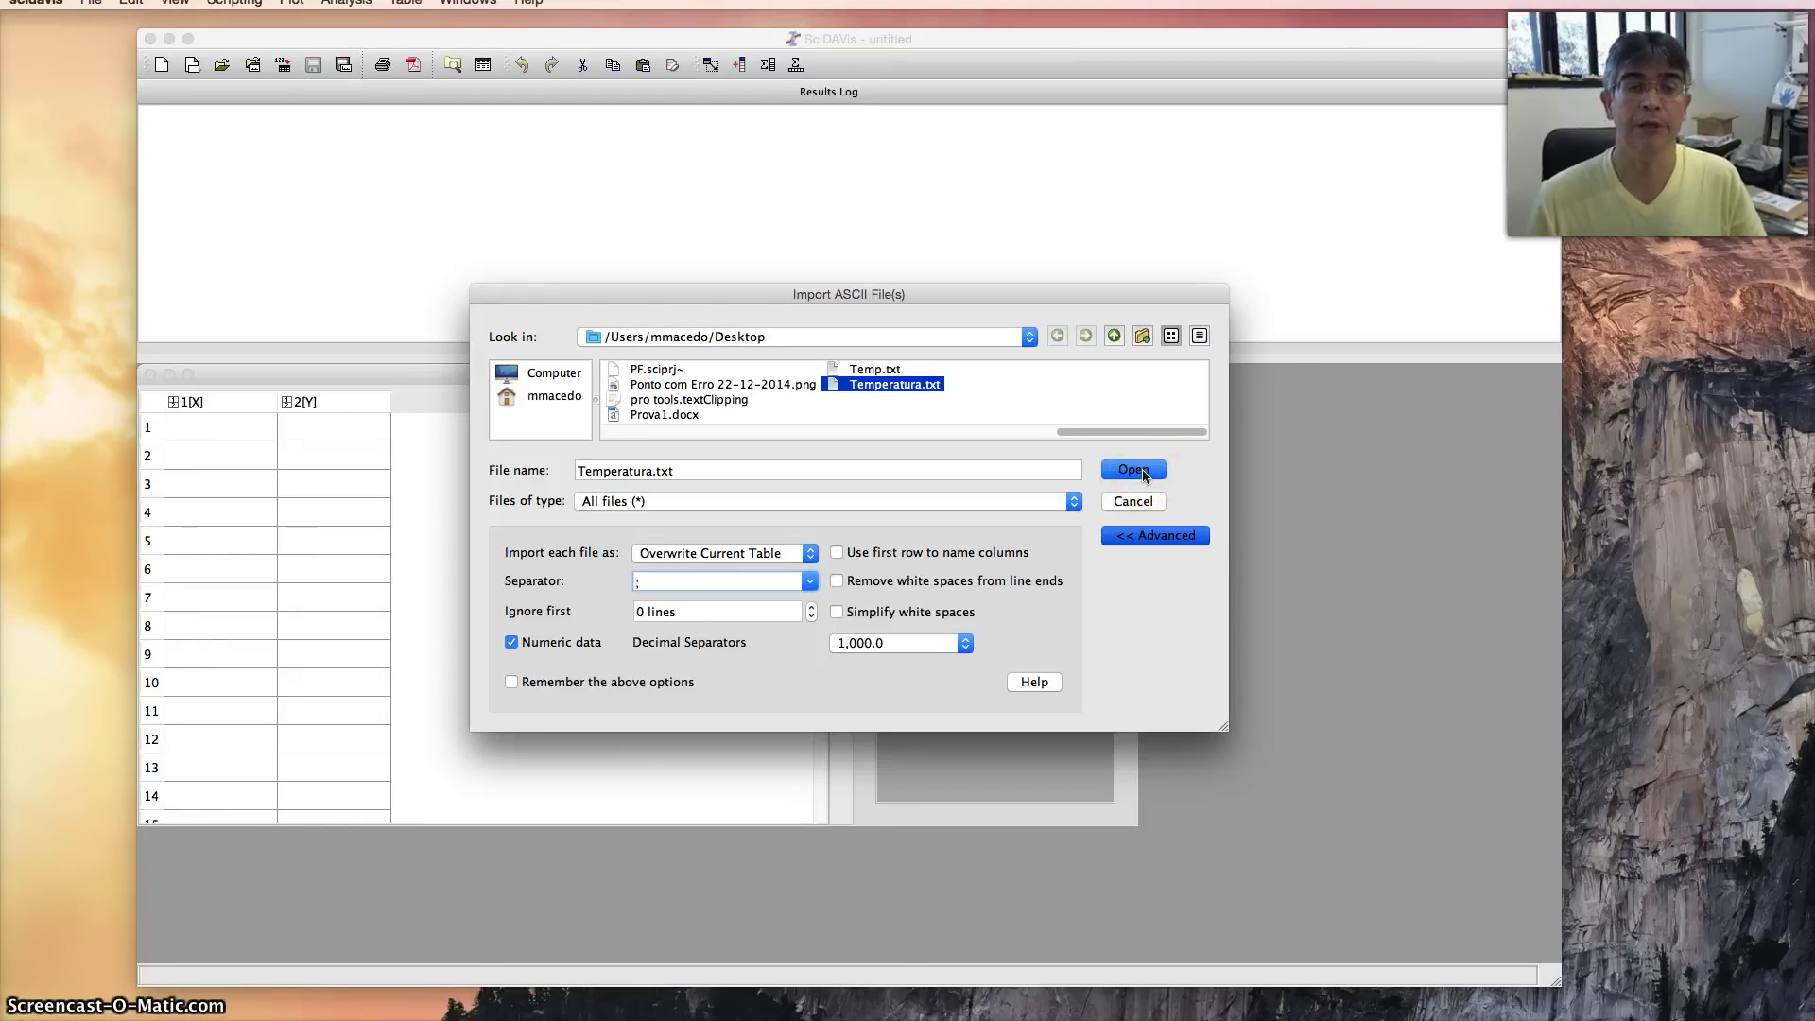
click(230, 344)
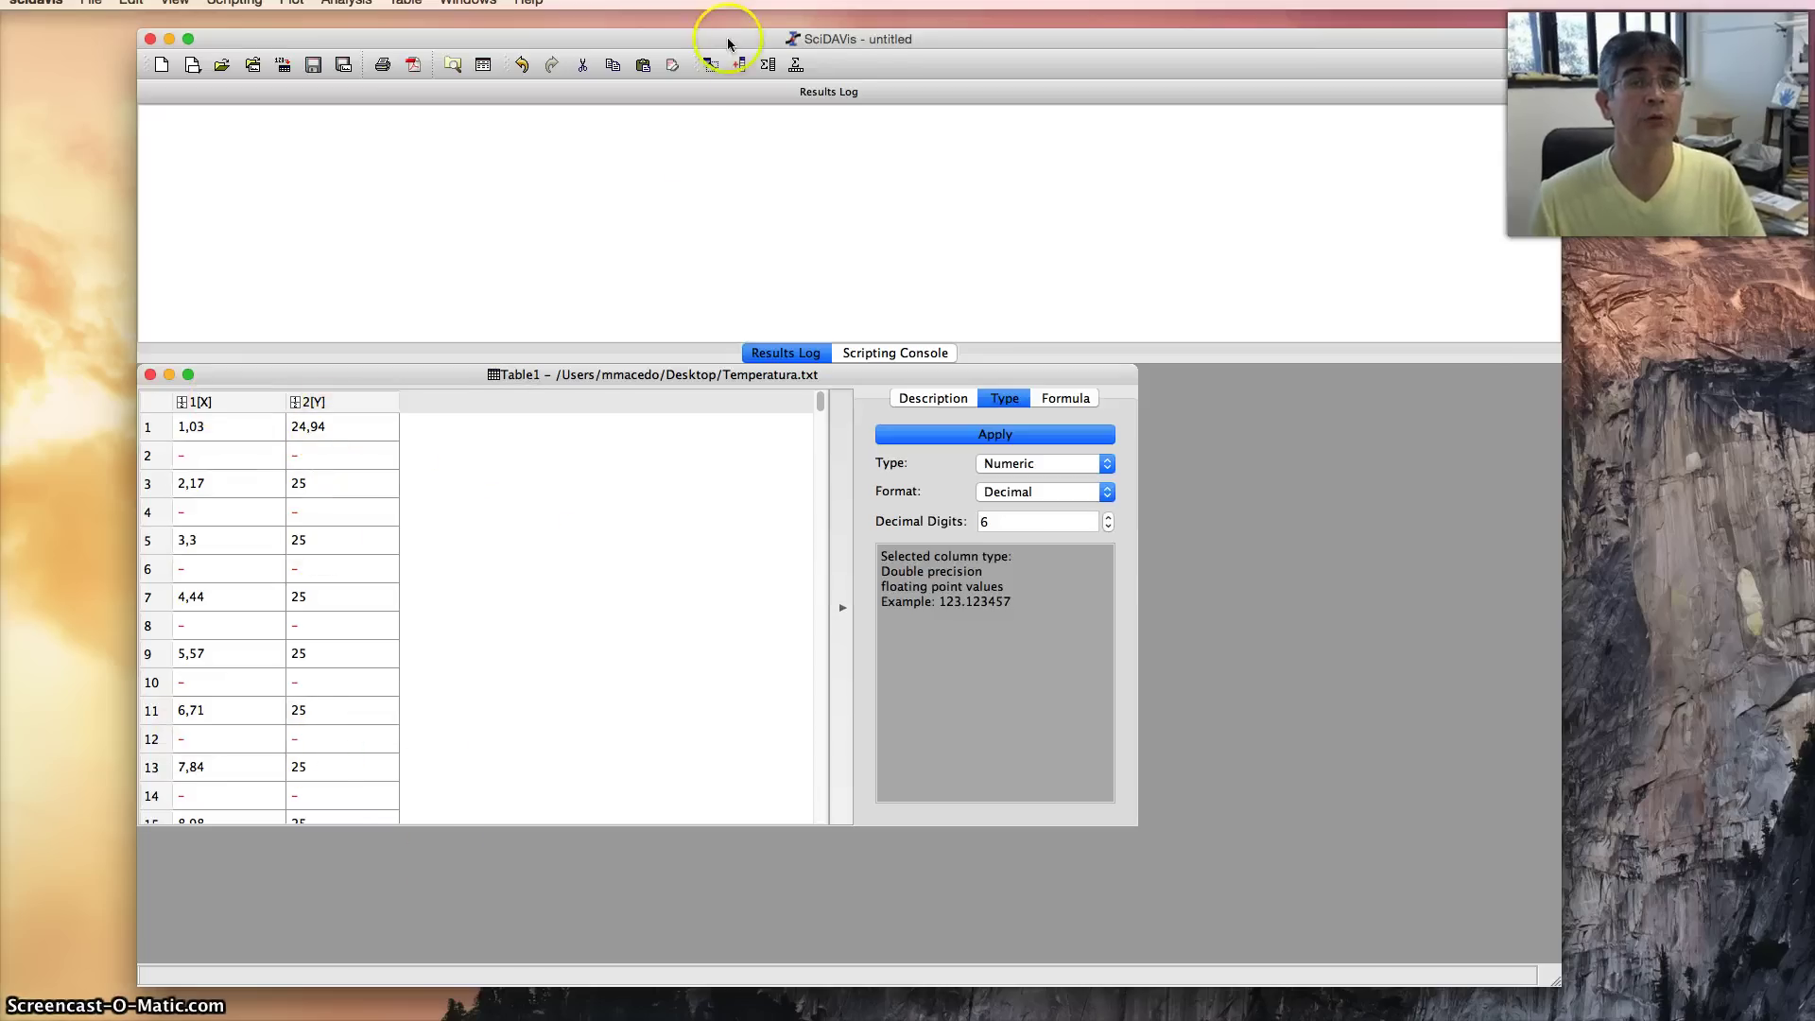
Add two columns to the table and fill column 3 with the formula value 0.01.
click(739, 72)
click(739, 71)
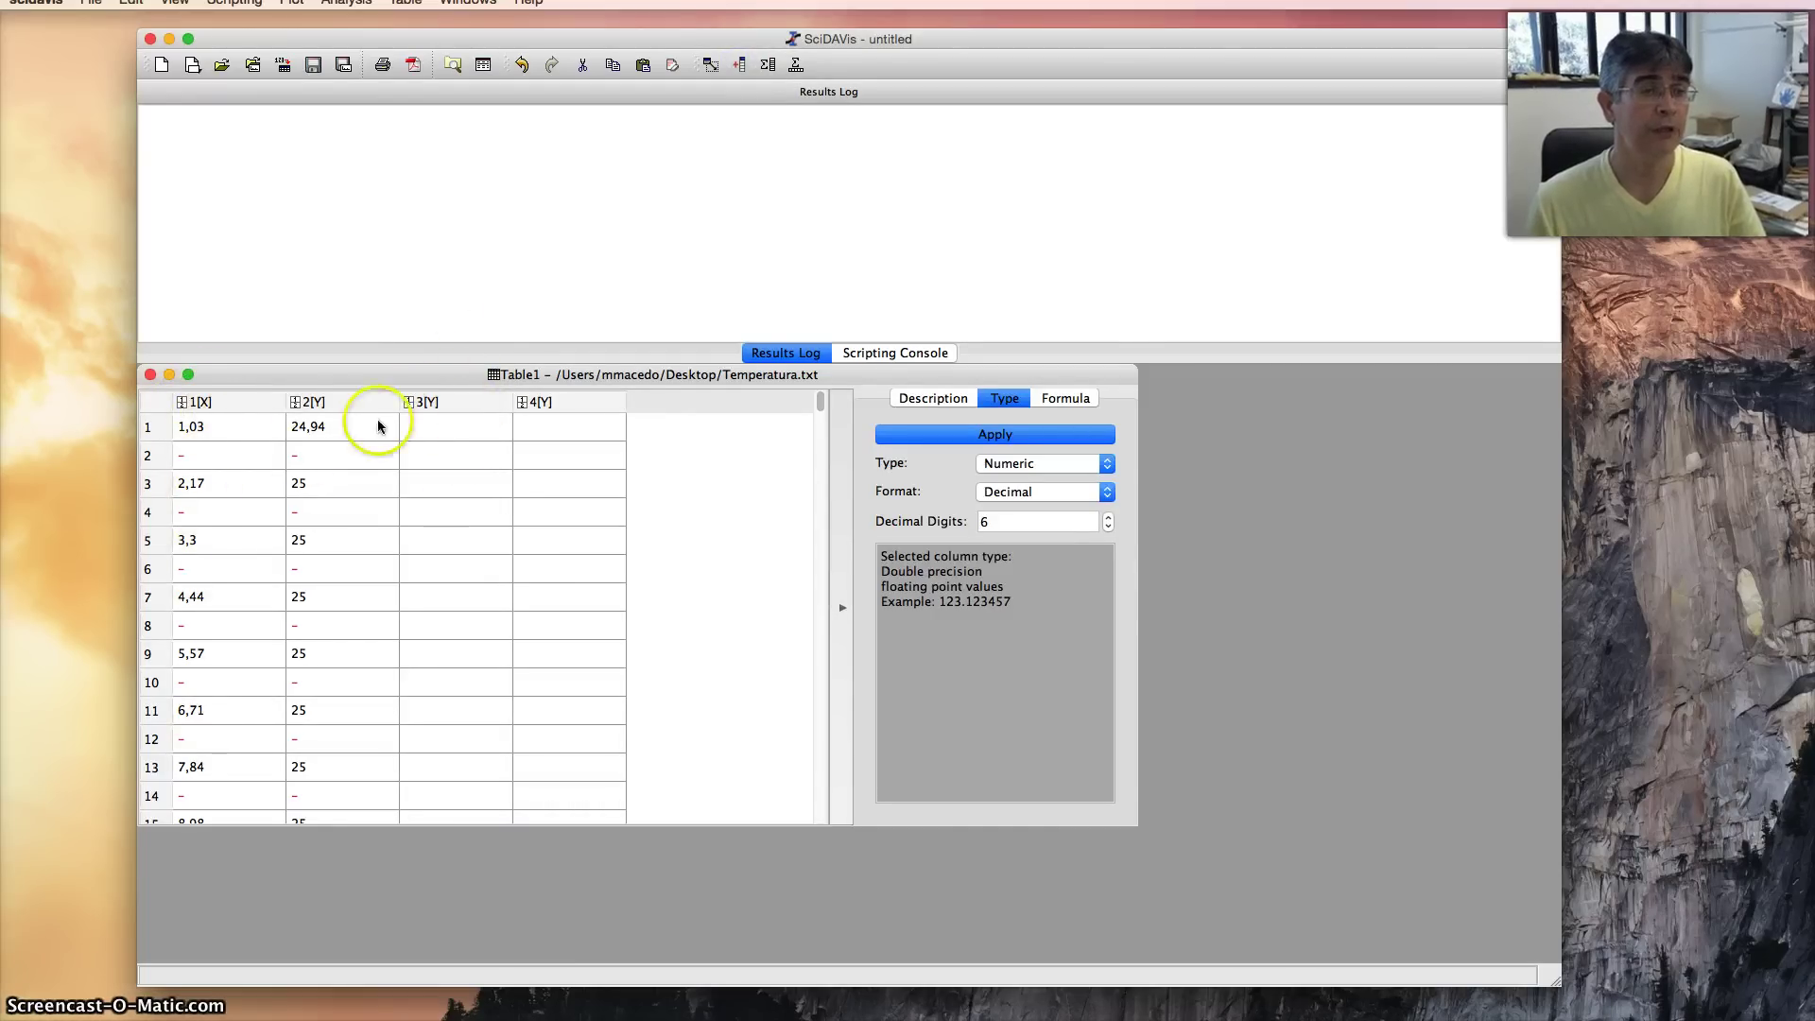
click(453, 402)
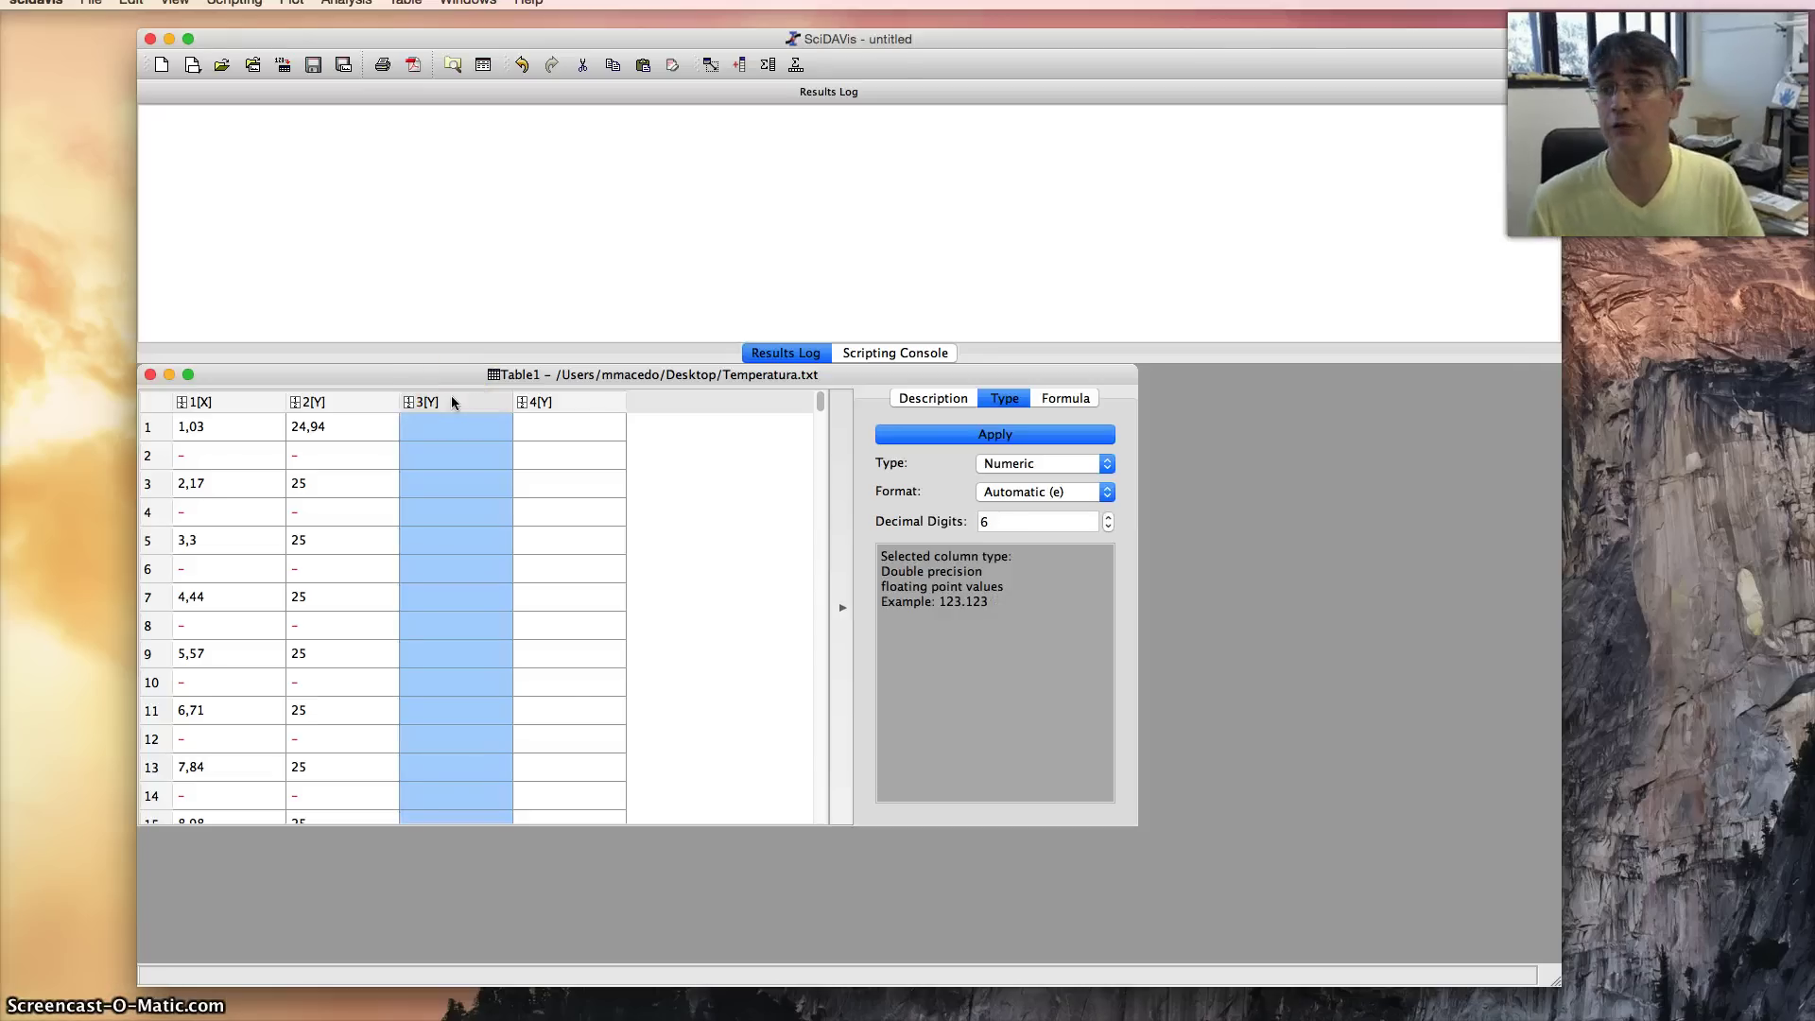
click(1073, 398)
click(949, 486)
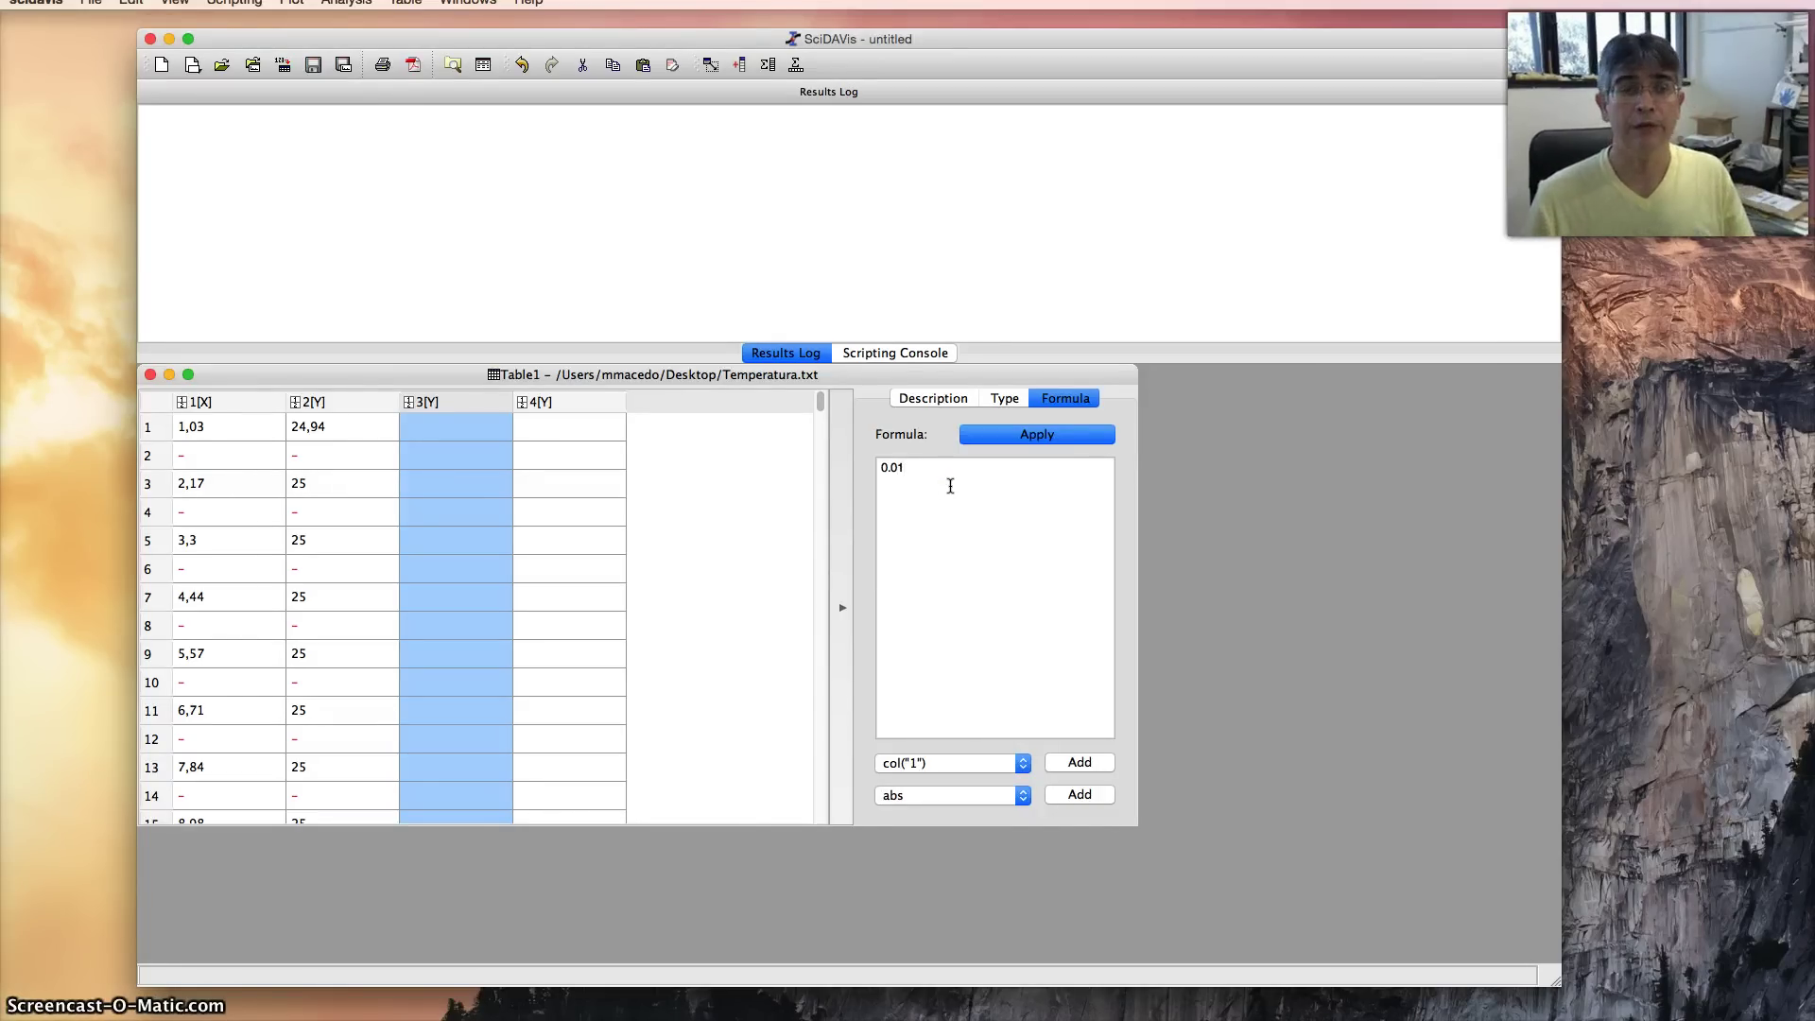
click(1036, 436)
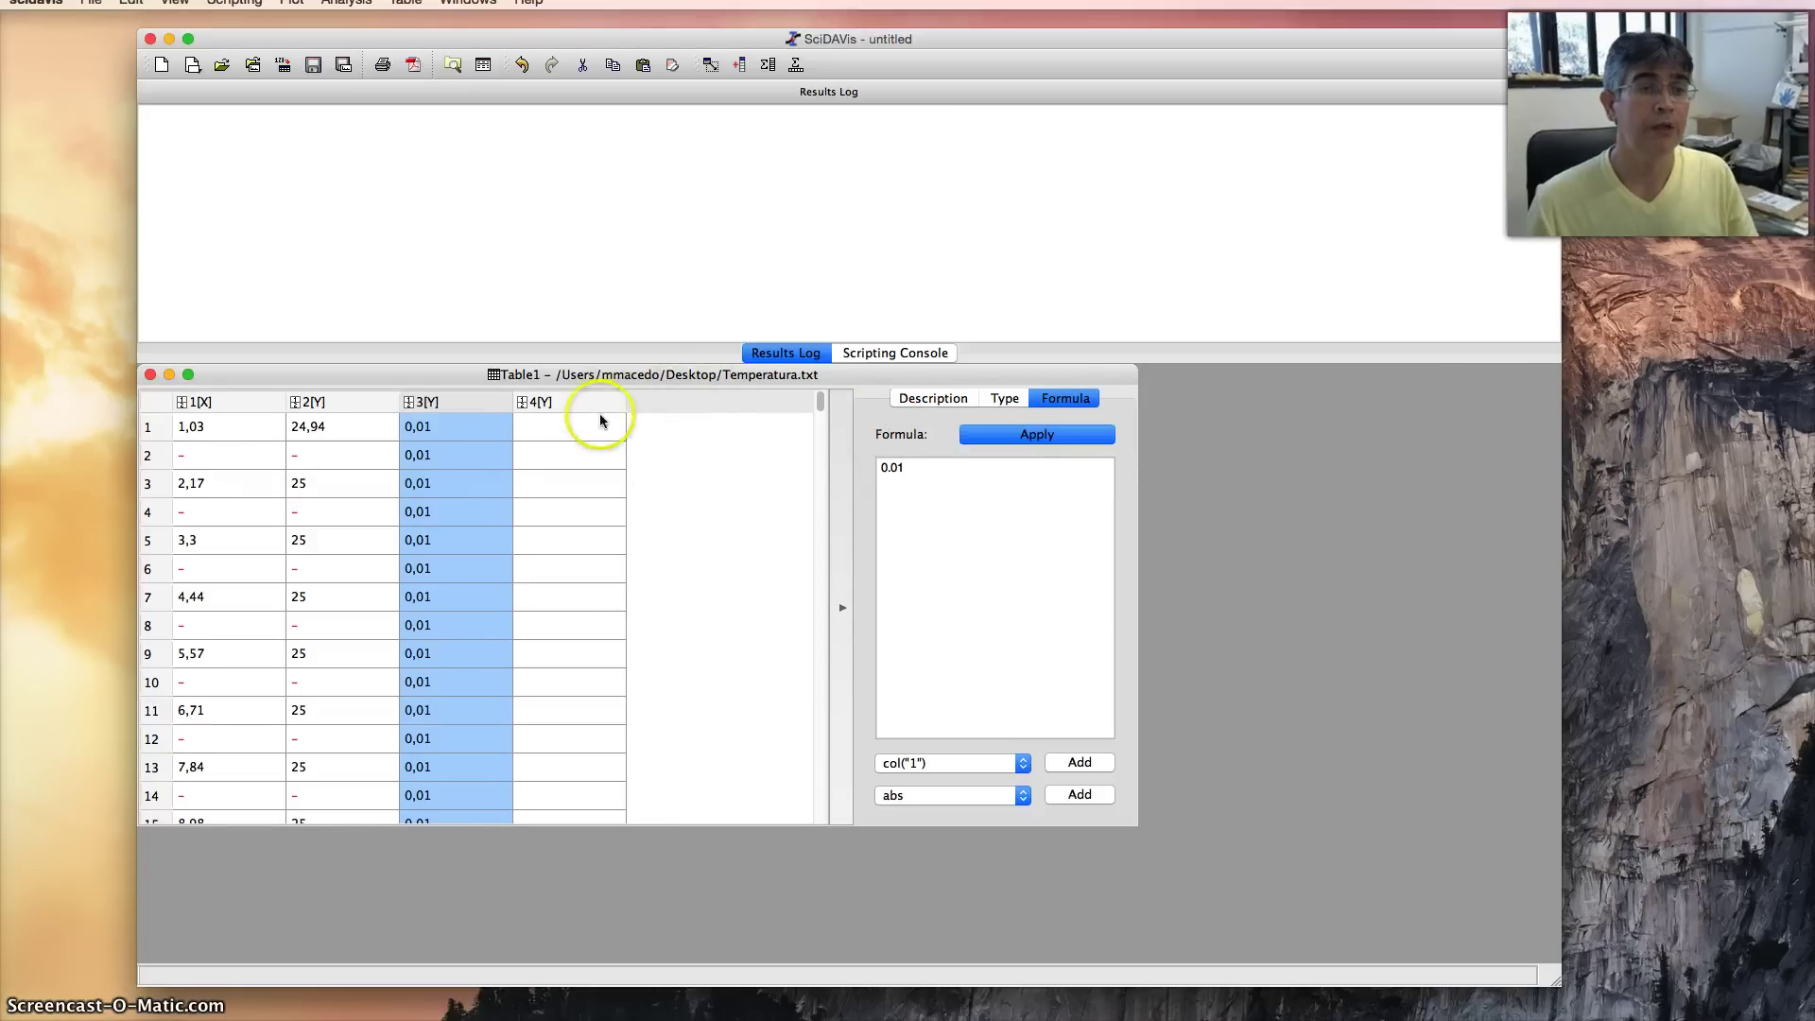
Fill column 4 of the table with the formula value 0.5.
click(571, 405)
click(1035, 520)
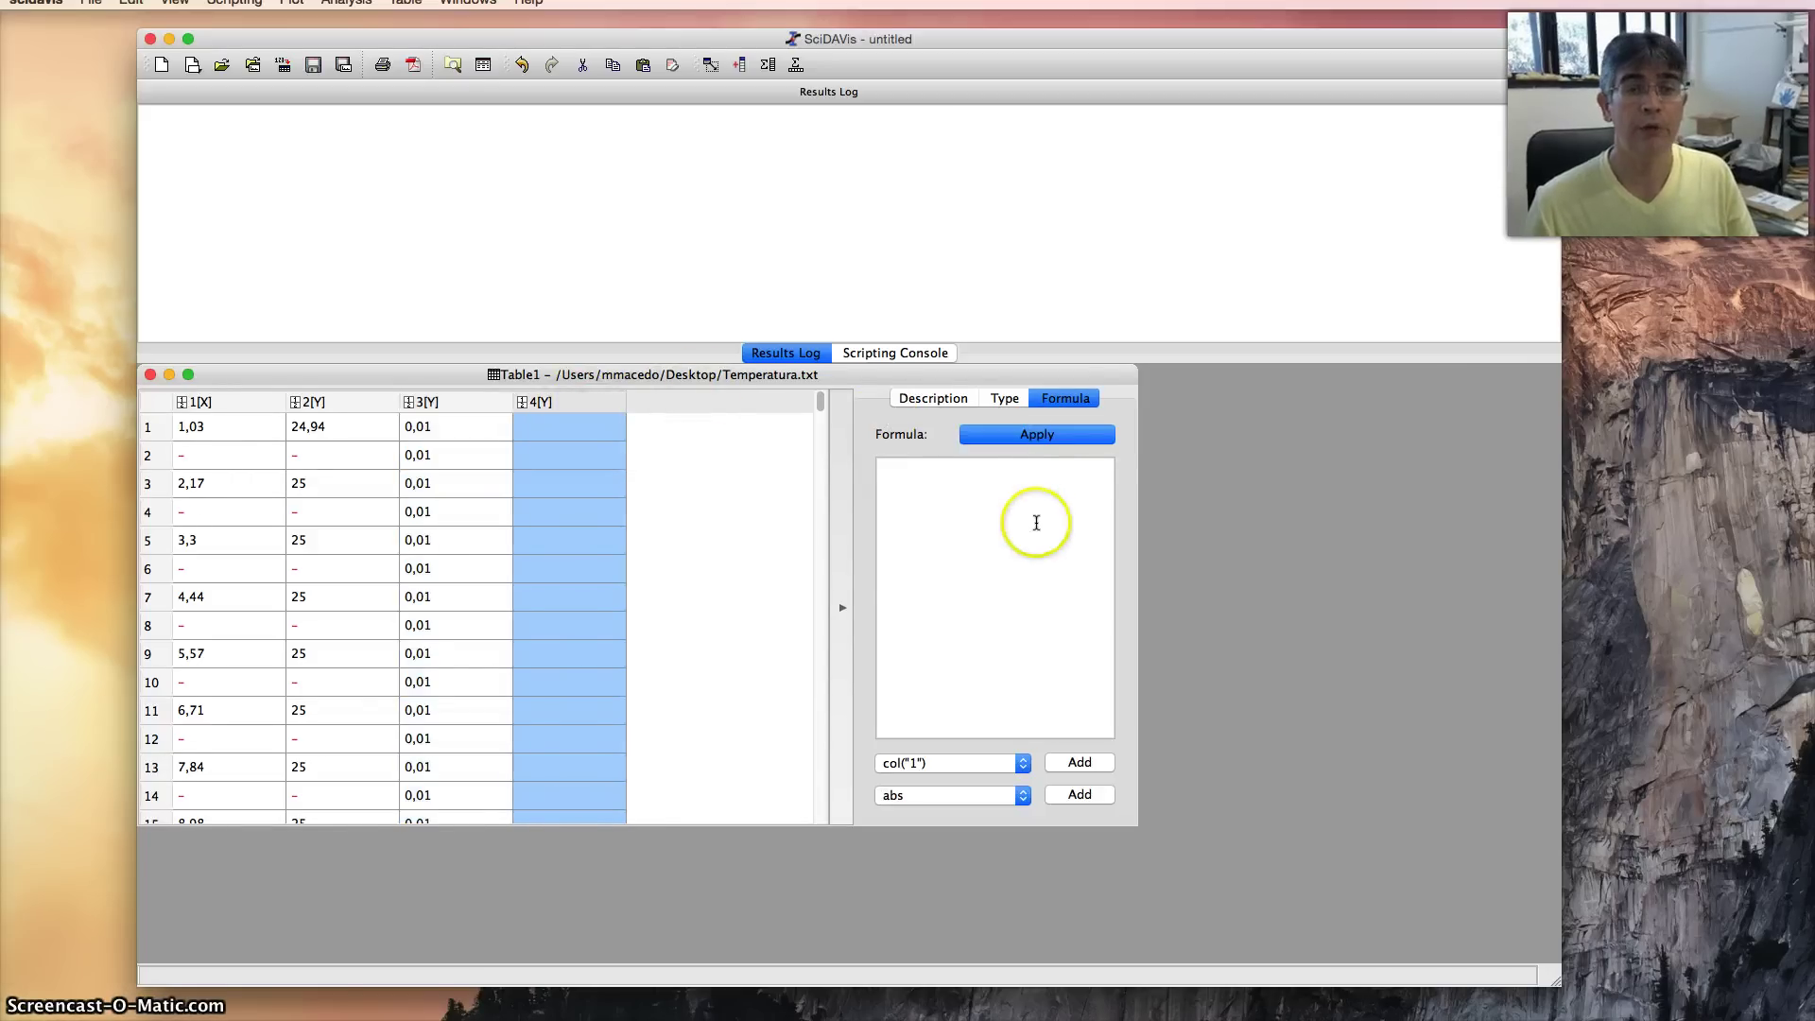
click(974, 486)
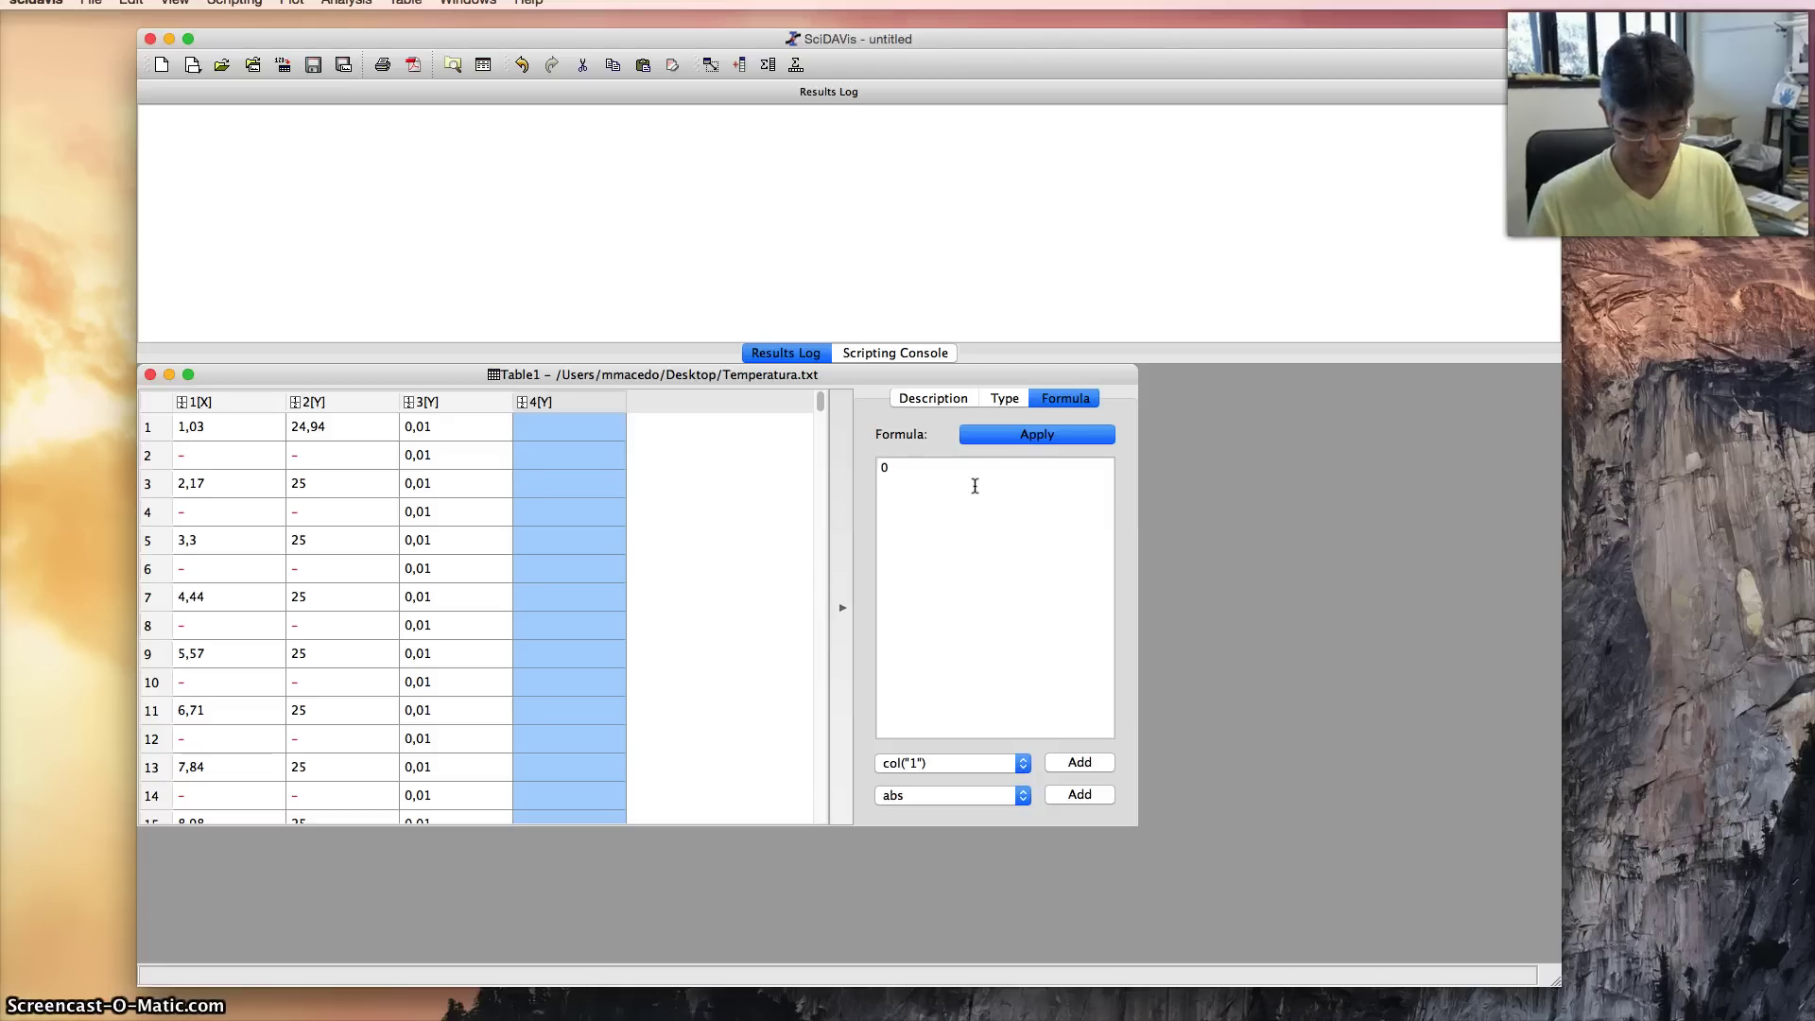
text(0.5)
click(1078, 434)
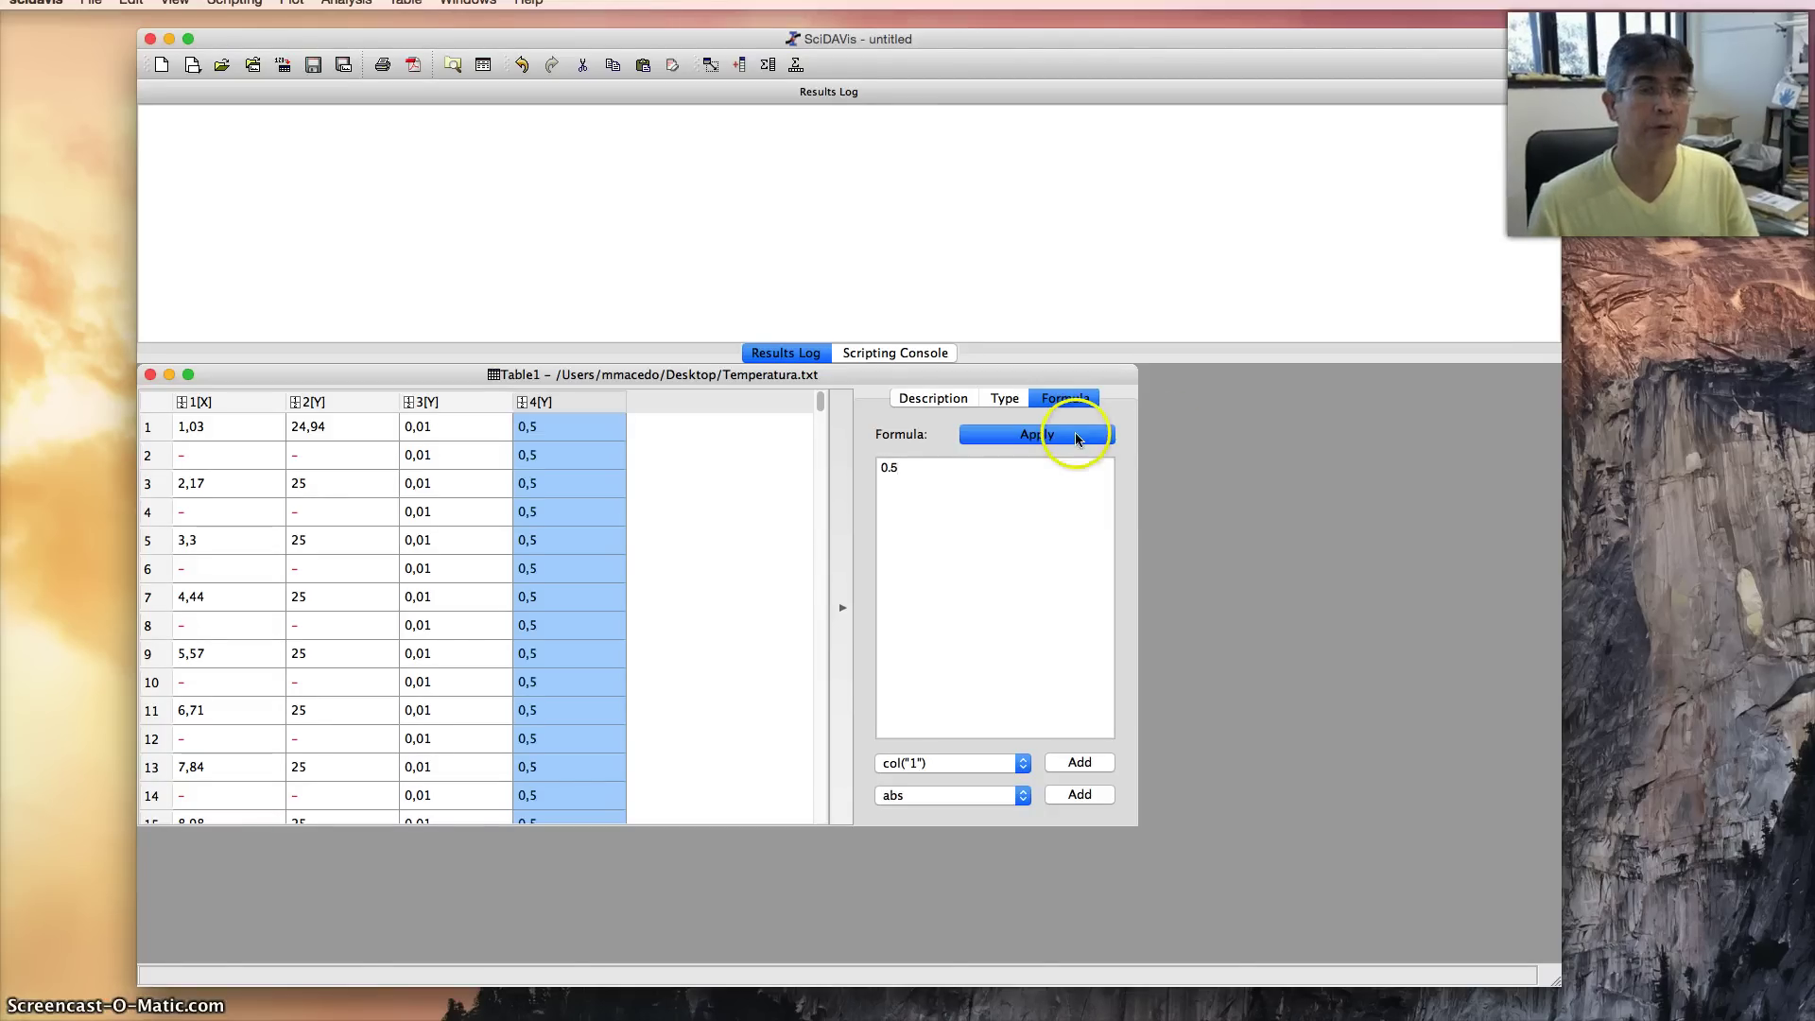
Set column 3 of the table as the X Error column.
click(469, 400)
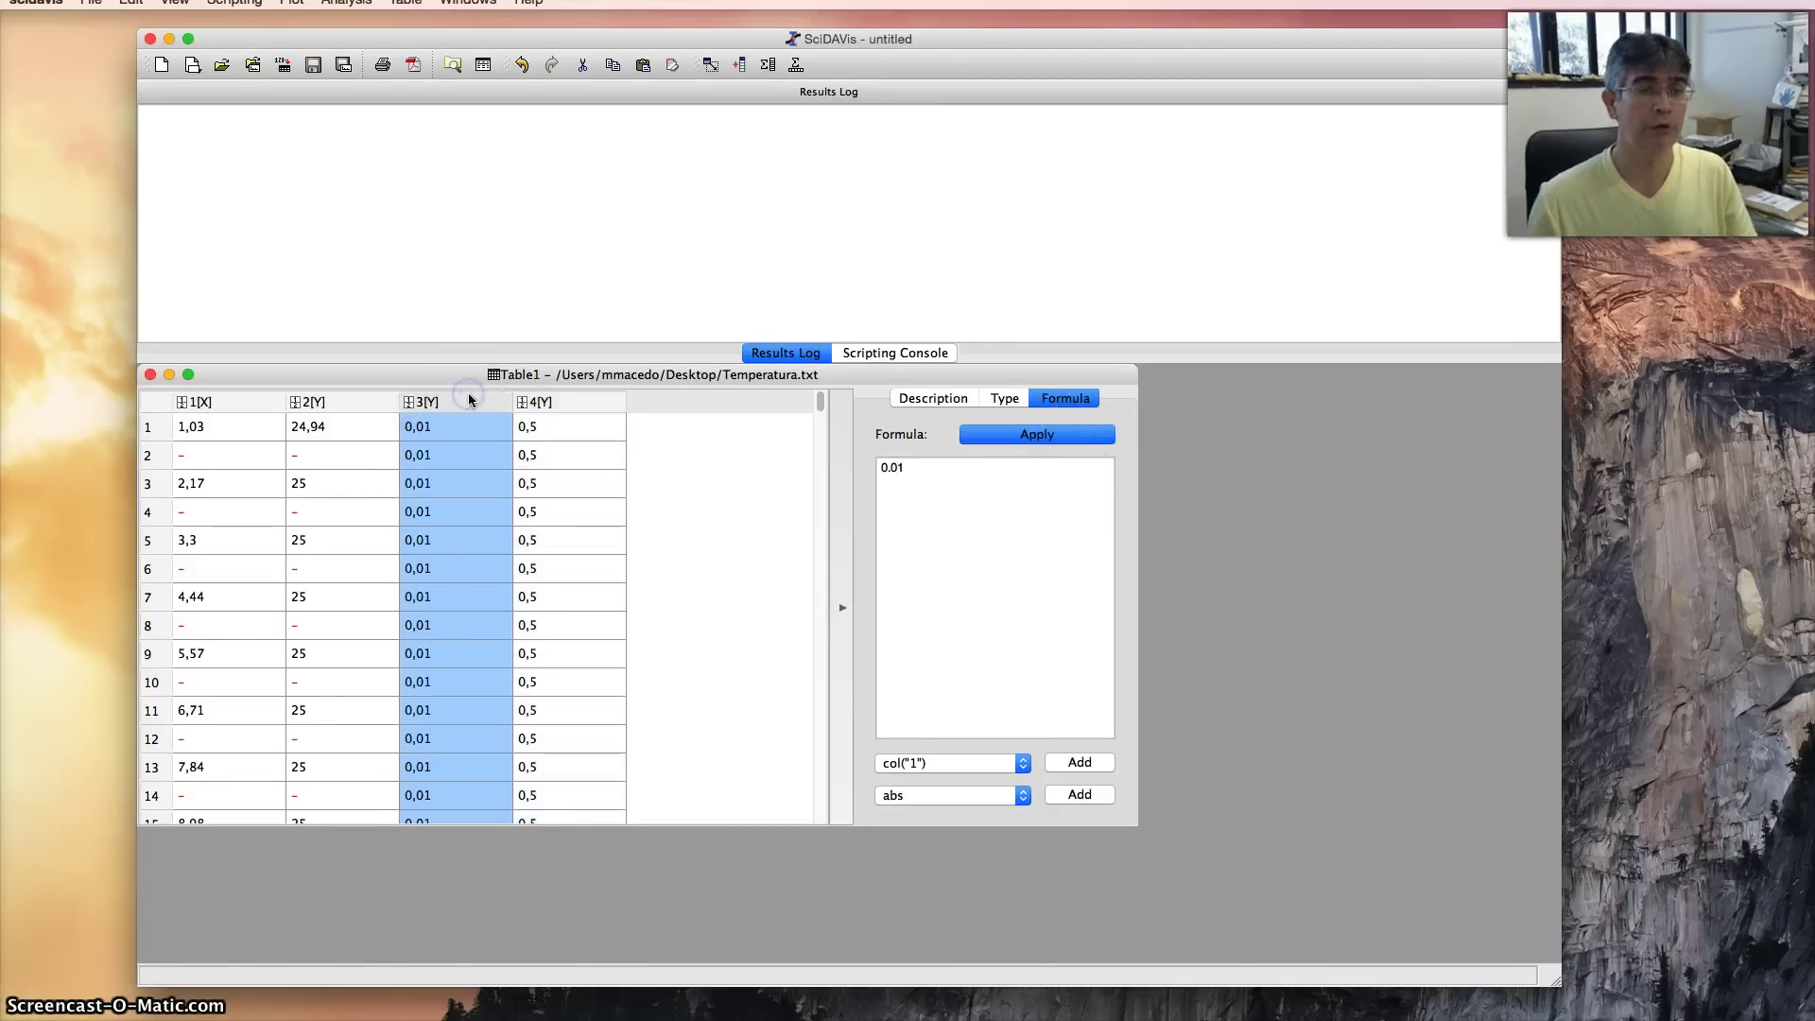
right_click(469, 398)
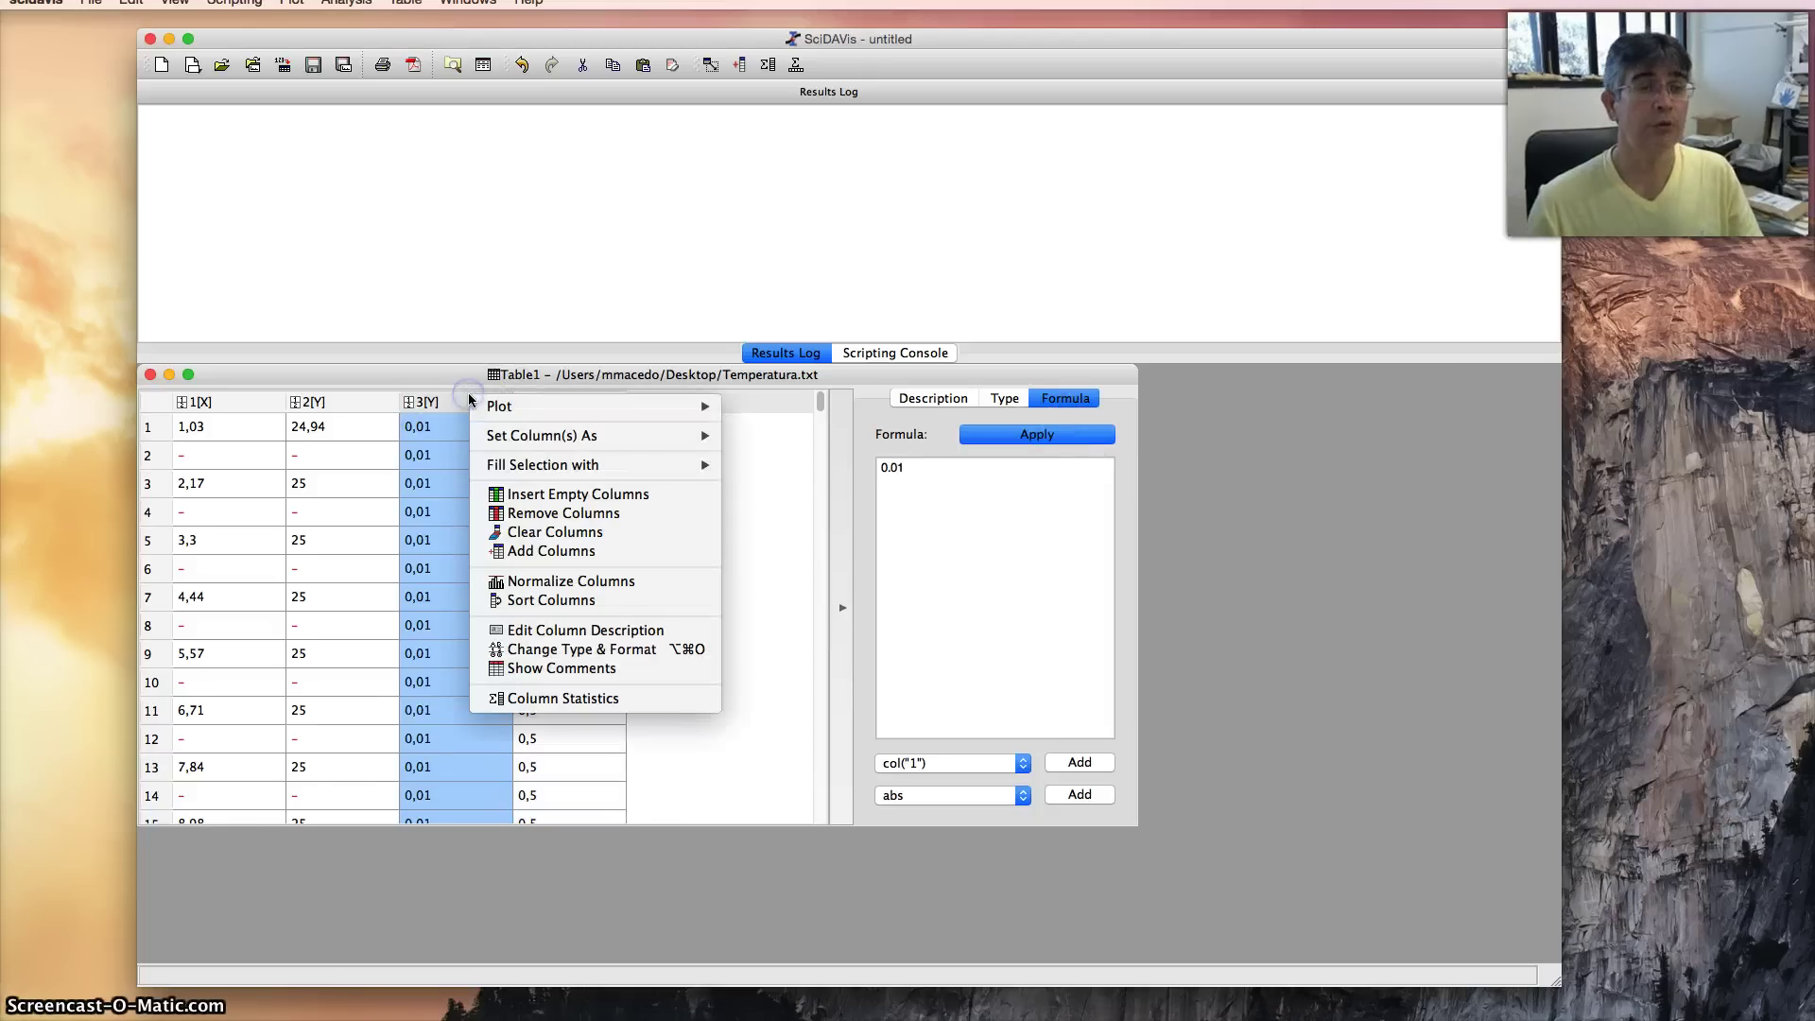
click(494, 407)
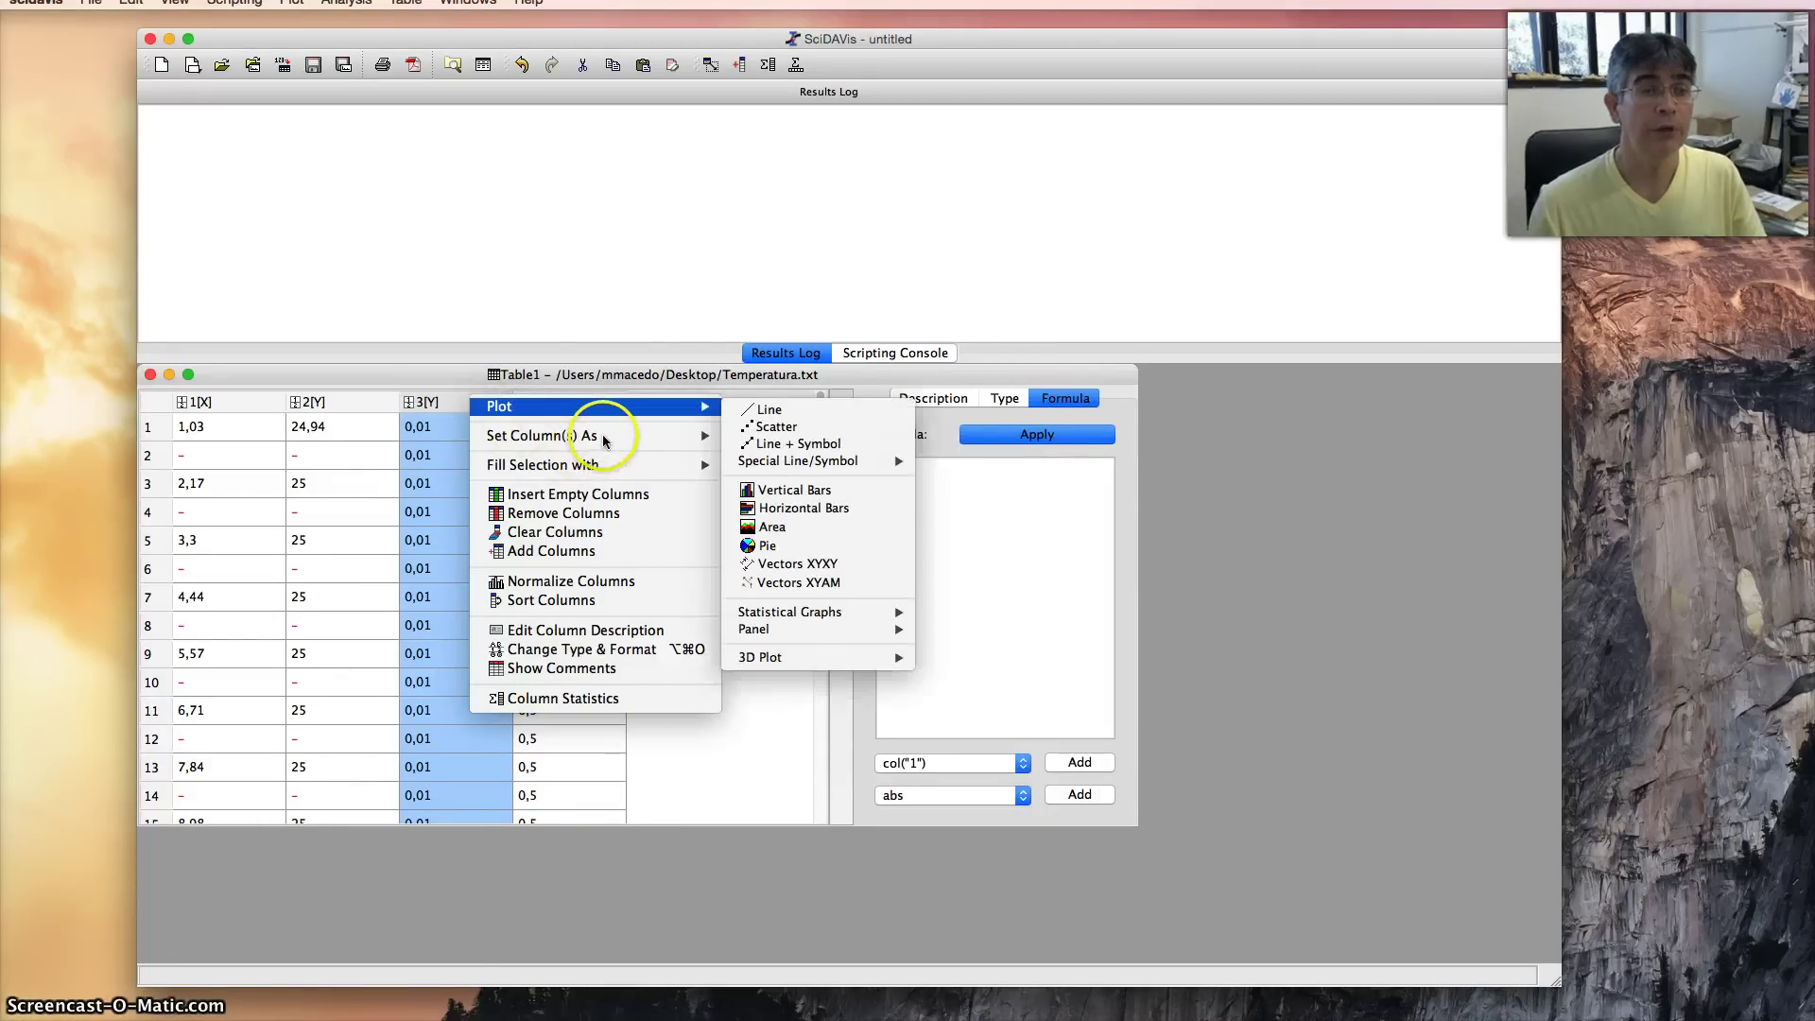
mouse_move(587, 440)
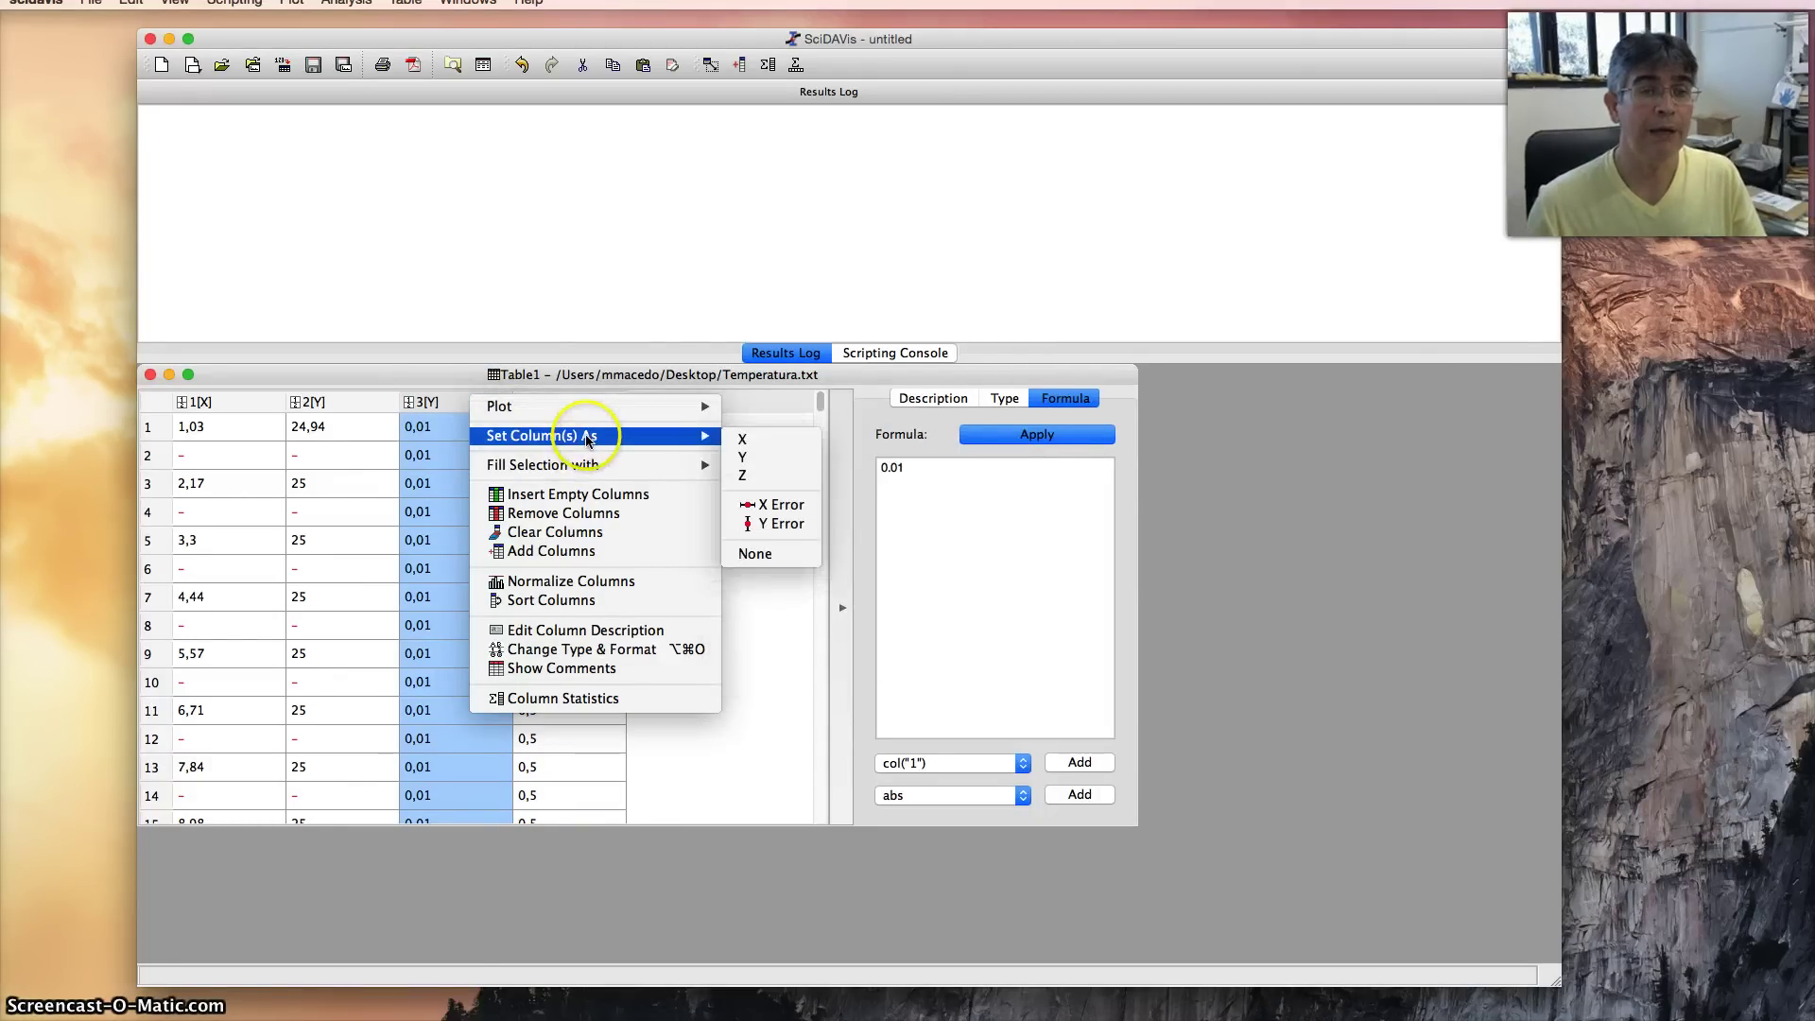
click(784, 508)
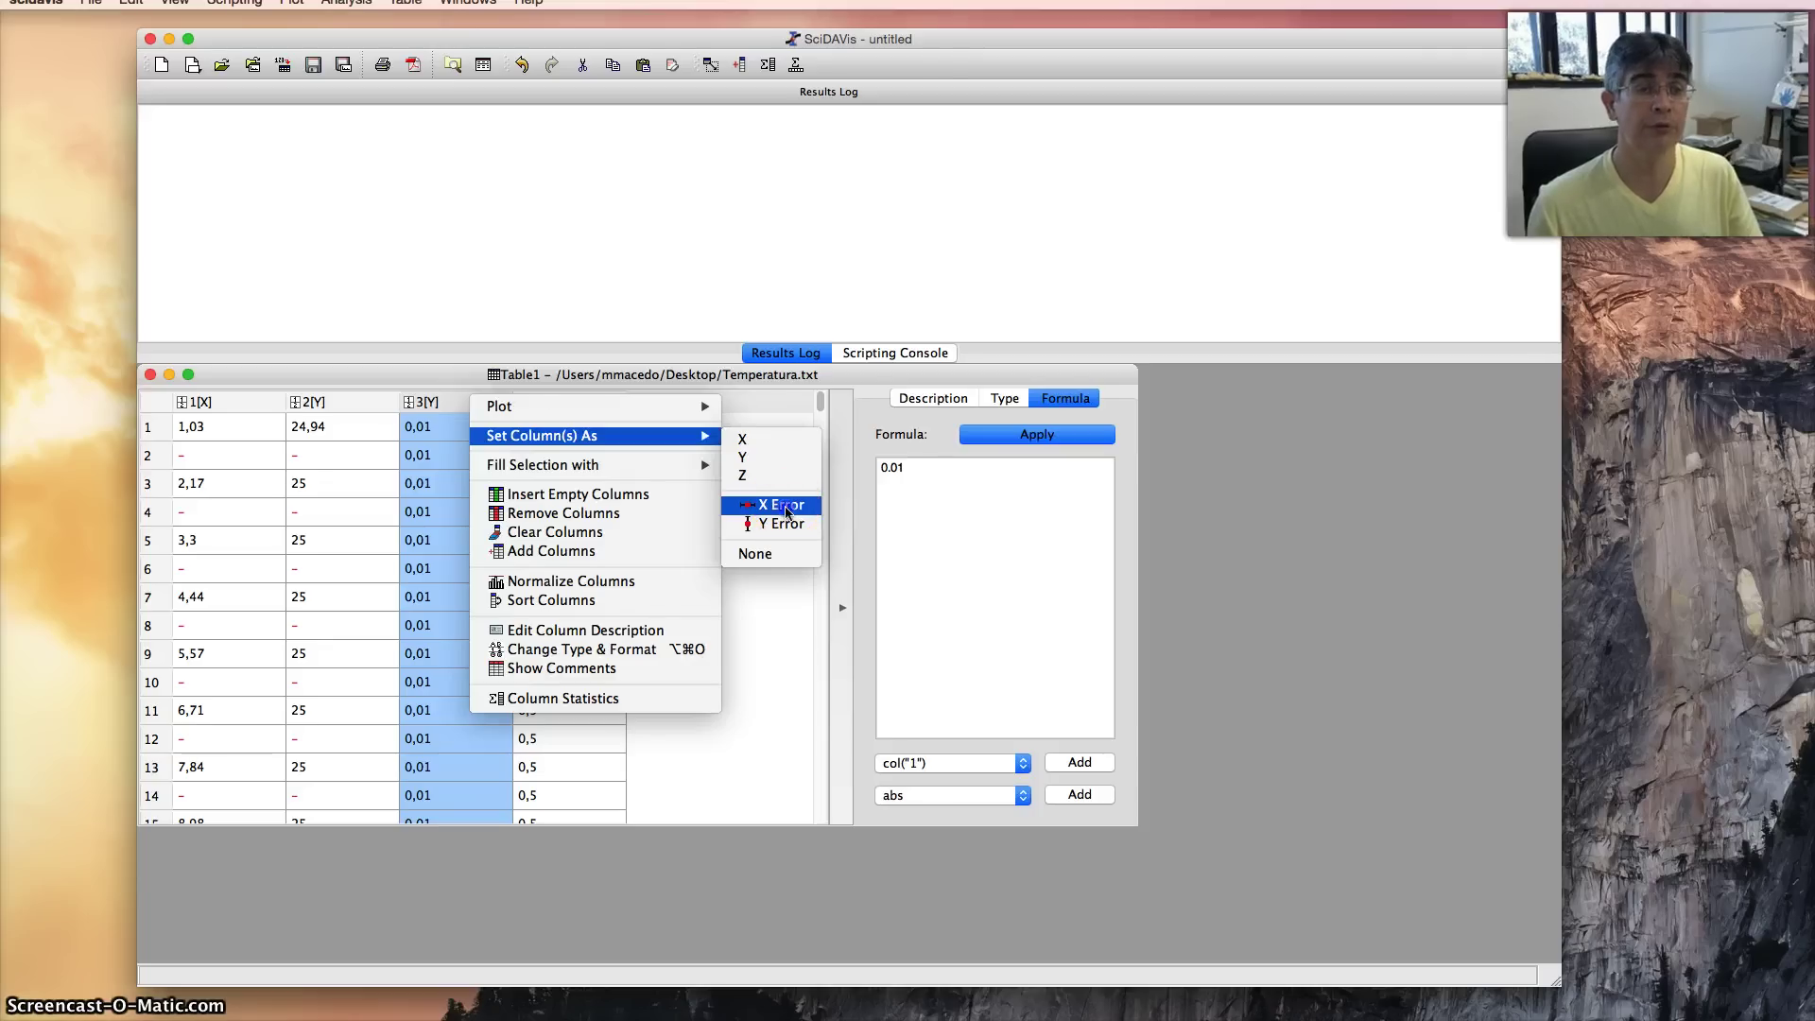
Set column 4 of the table as the Y Error column.
click(579, 402)
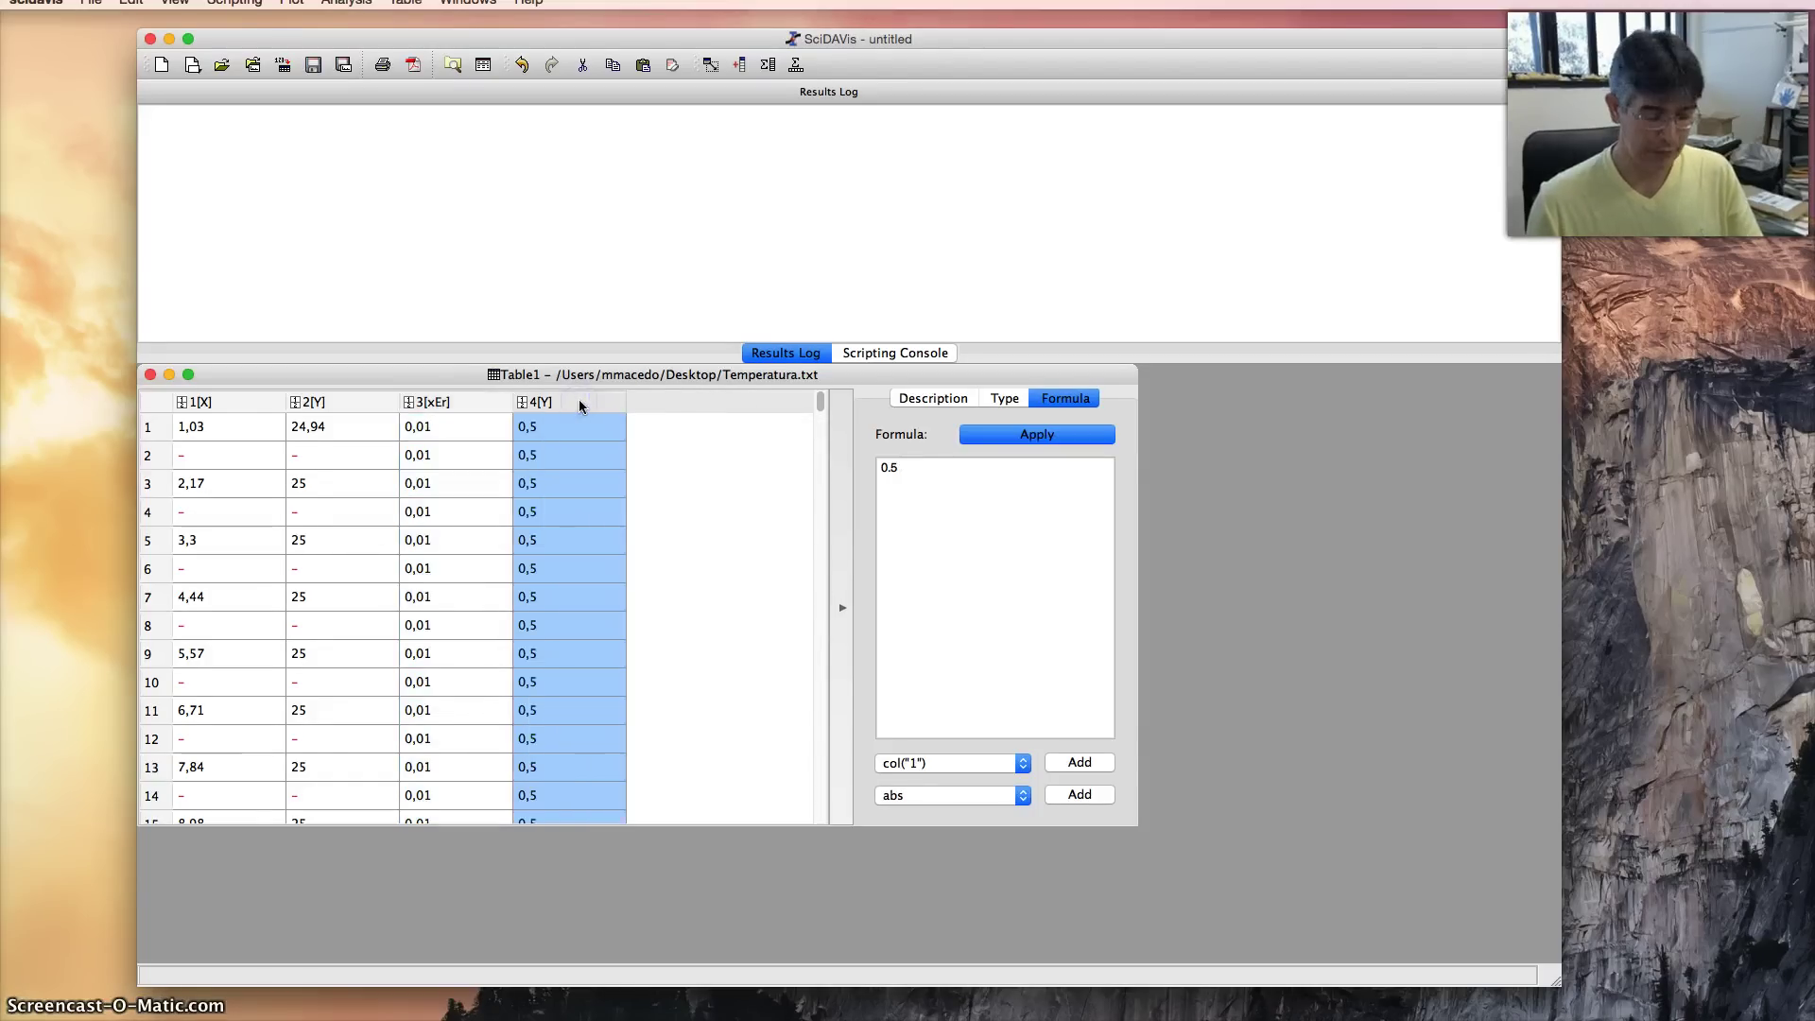
right_click(580, 402)
mouse_move(748, 482)
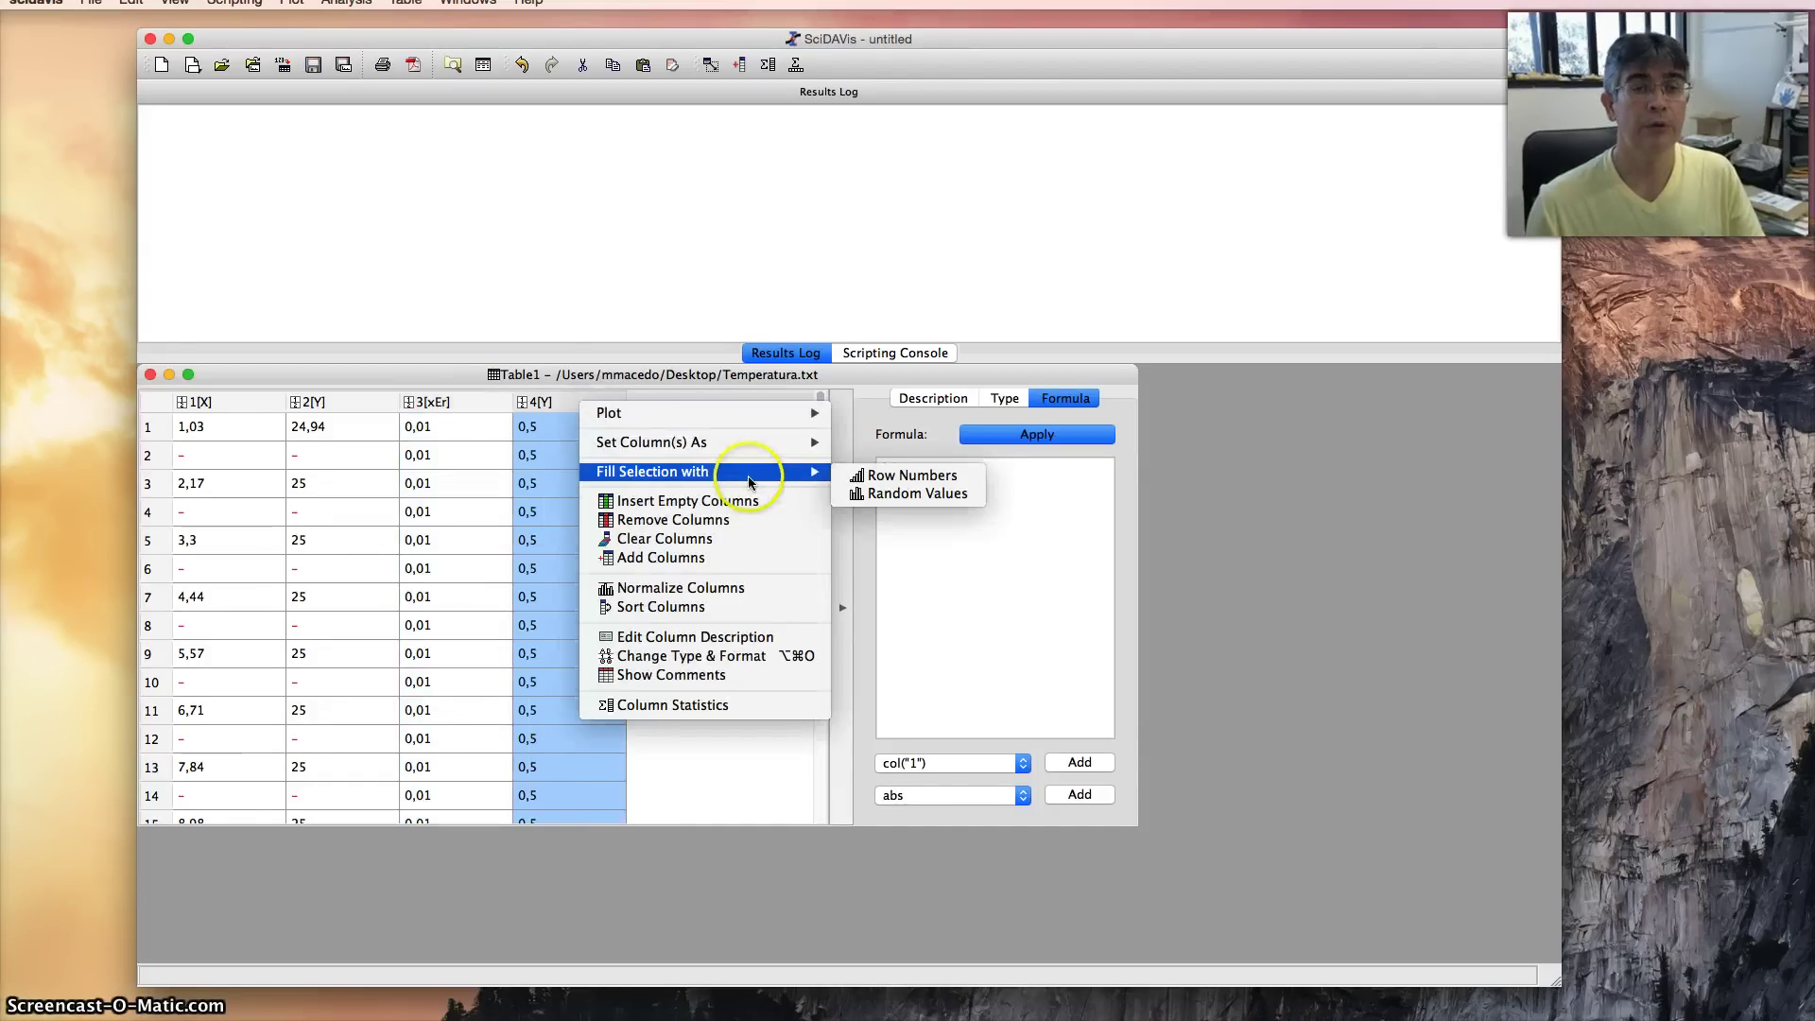
mouse_move(803, 443)
click(889, 545)
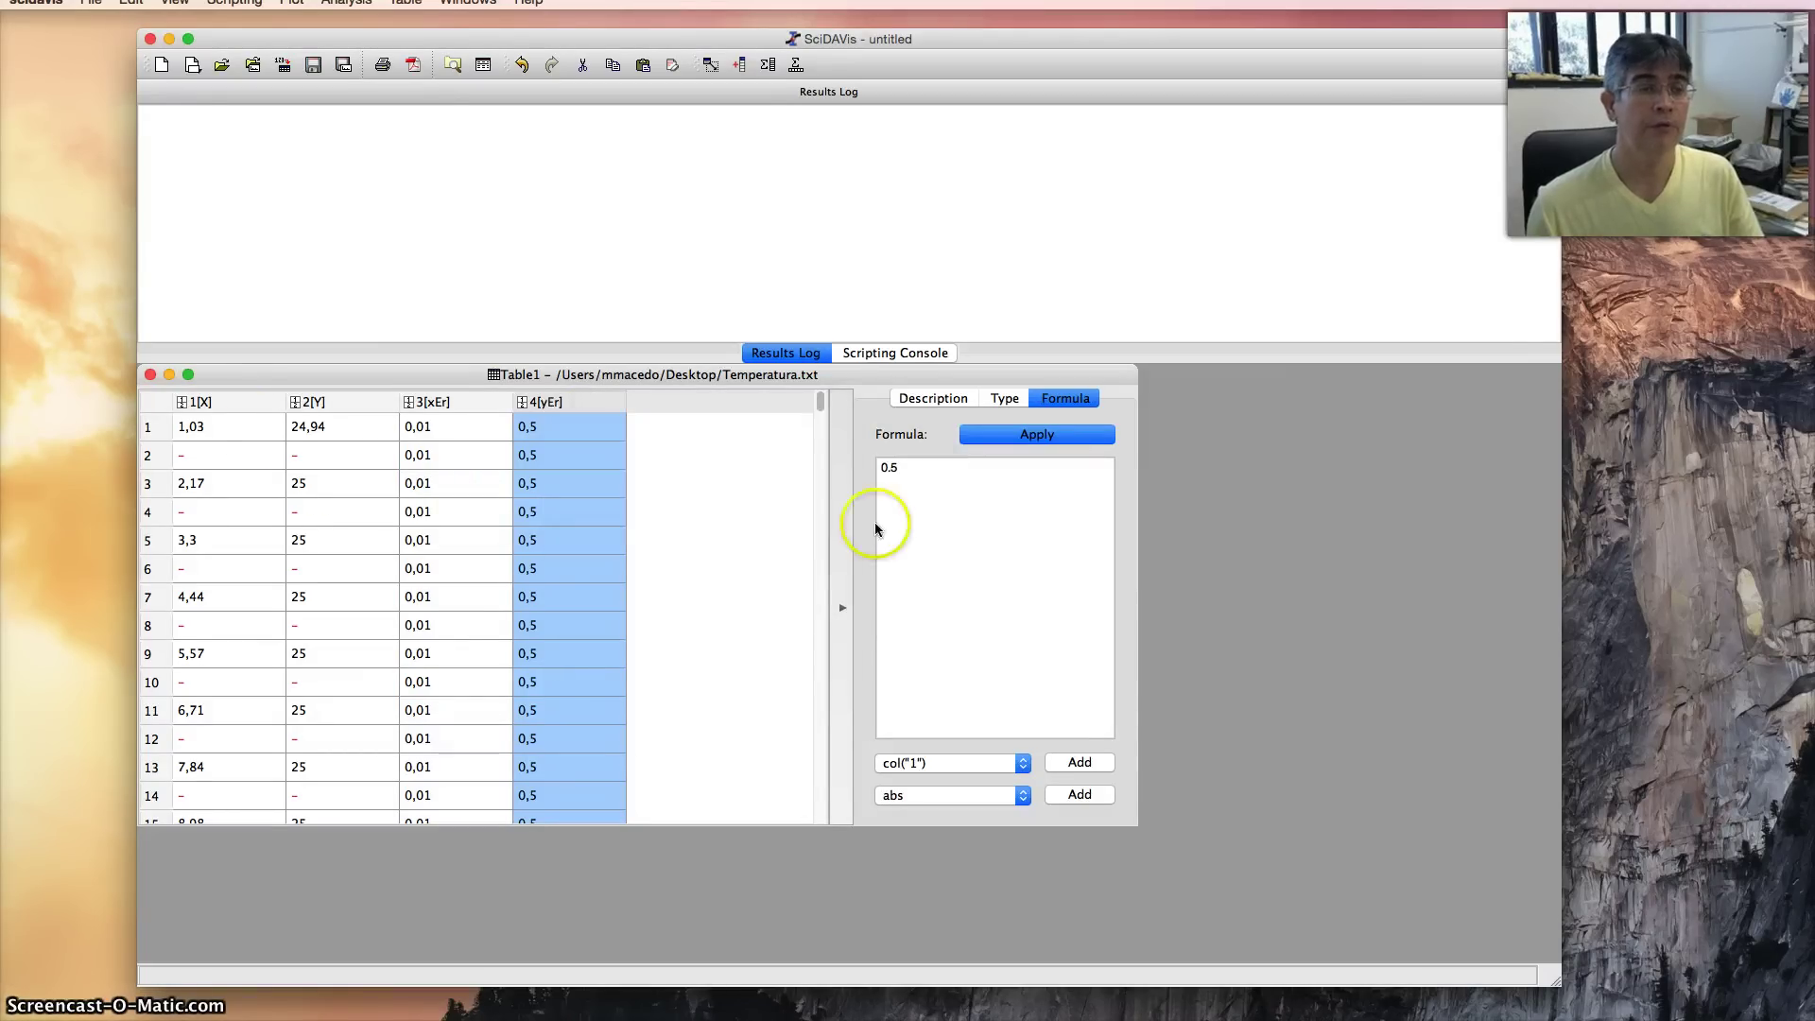
Create a Scatter plot from all four table columns, including the X and Y error columns.
click(199, 402)
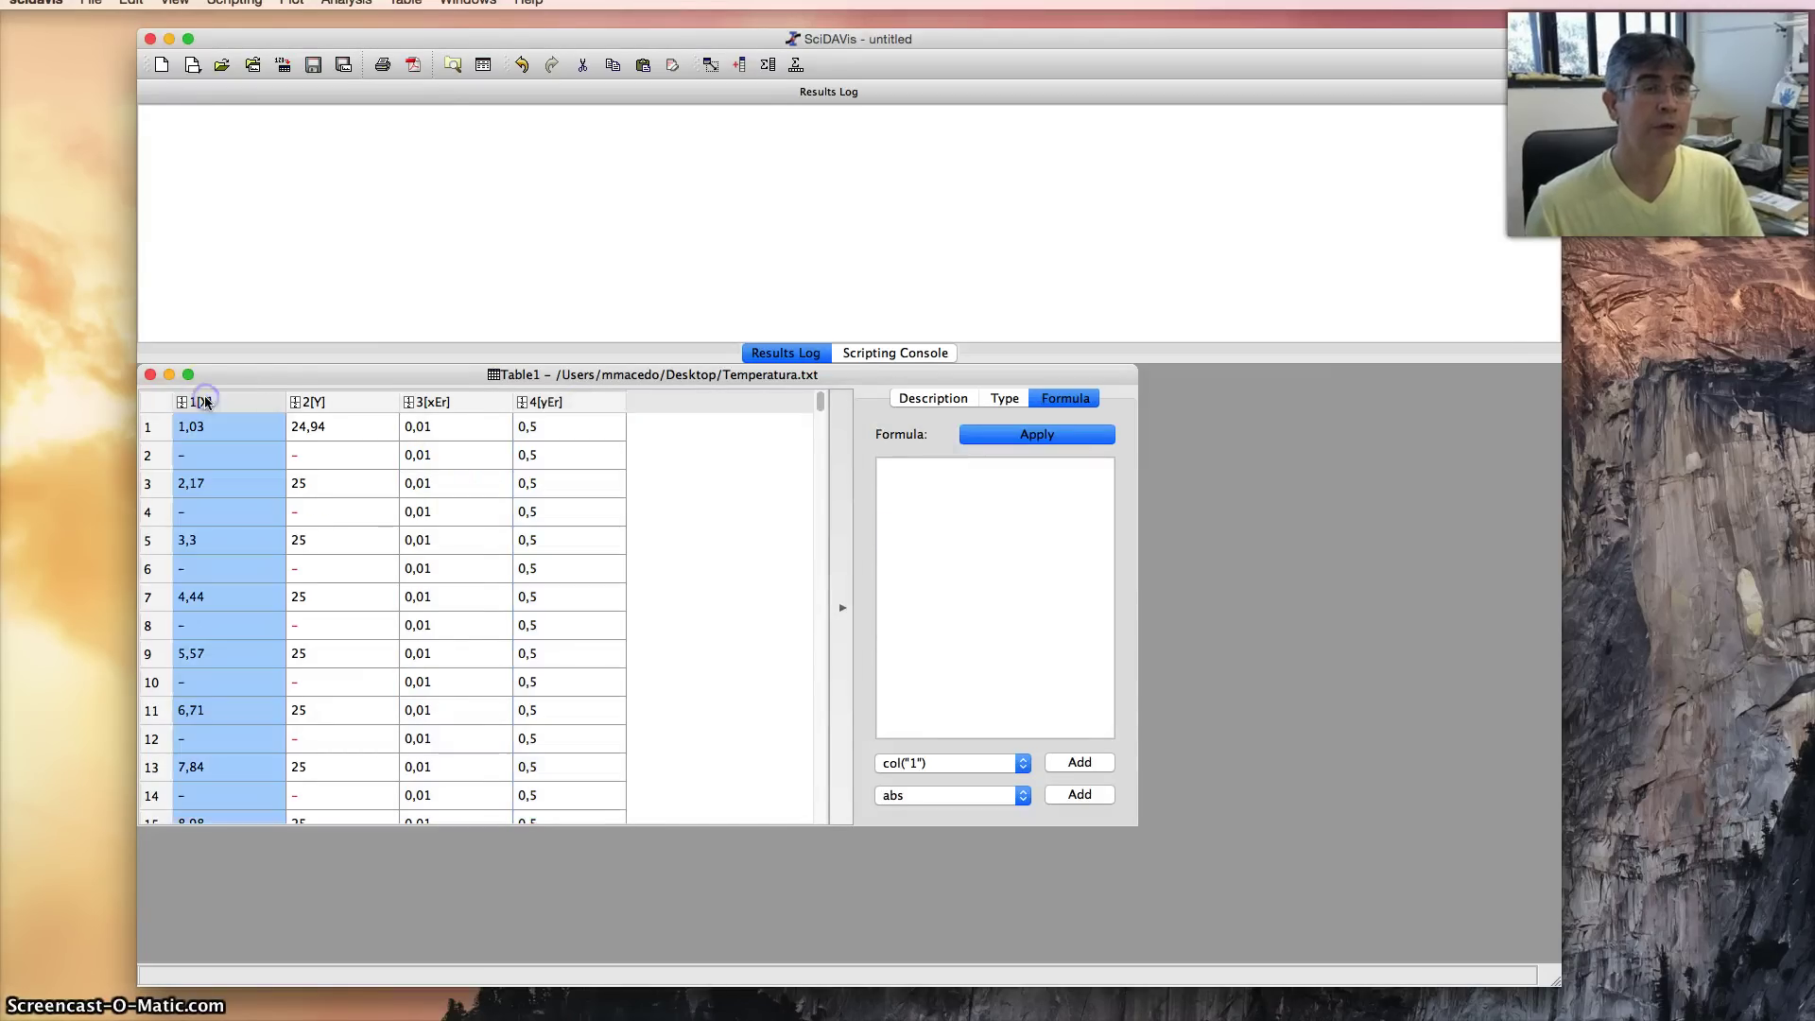
shift+click(345, 402)
drag(585, 405, 586, 395)
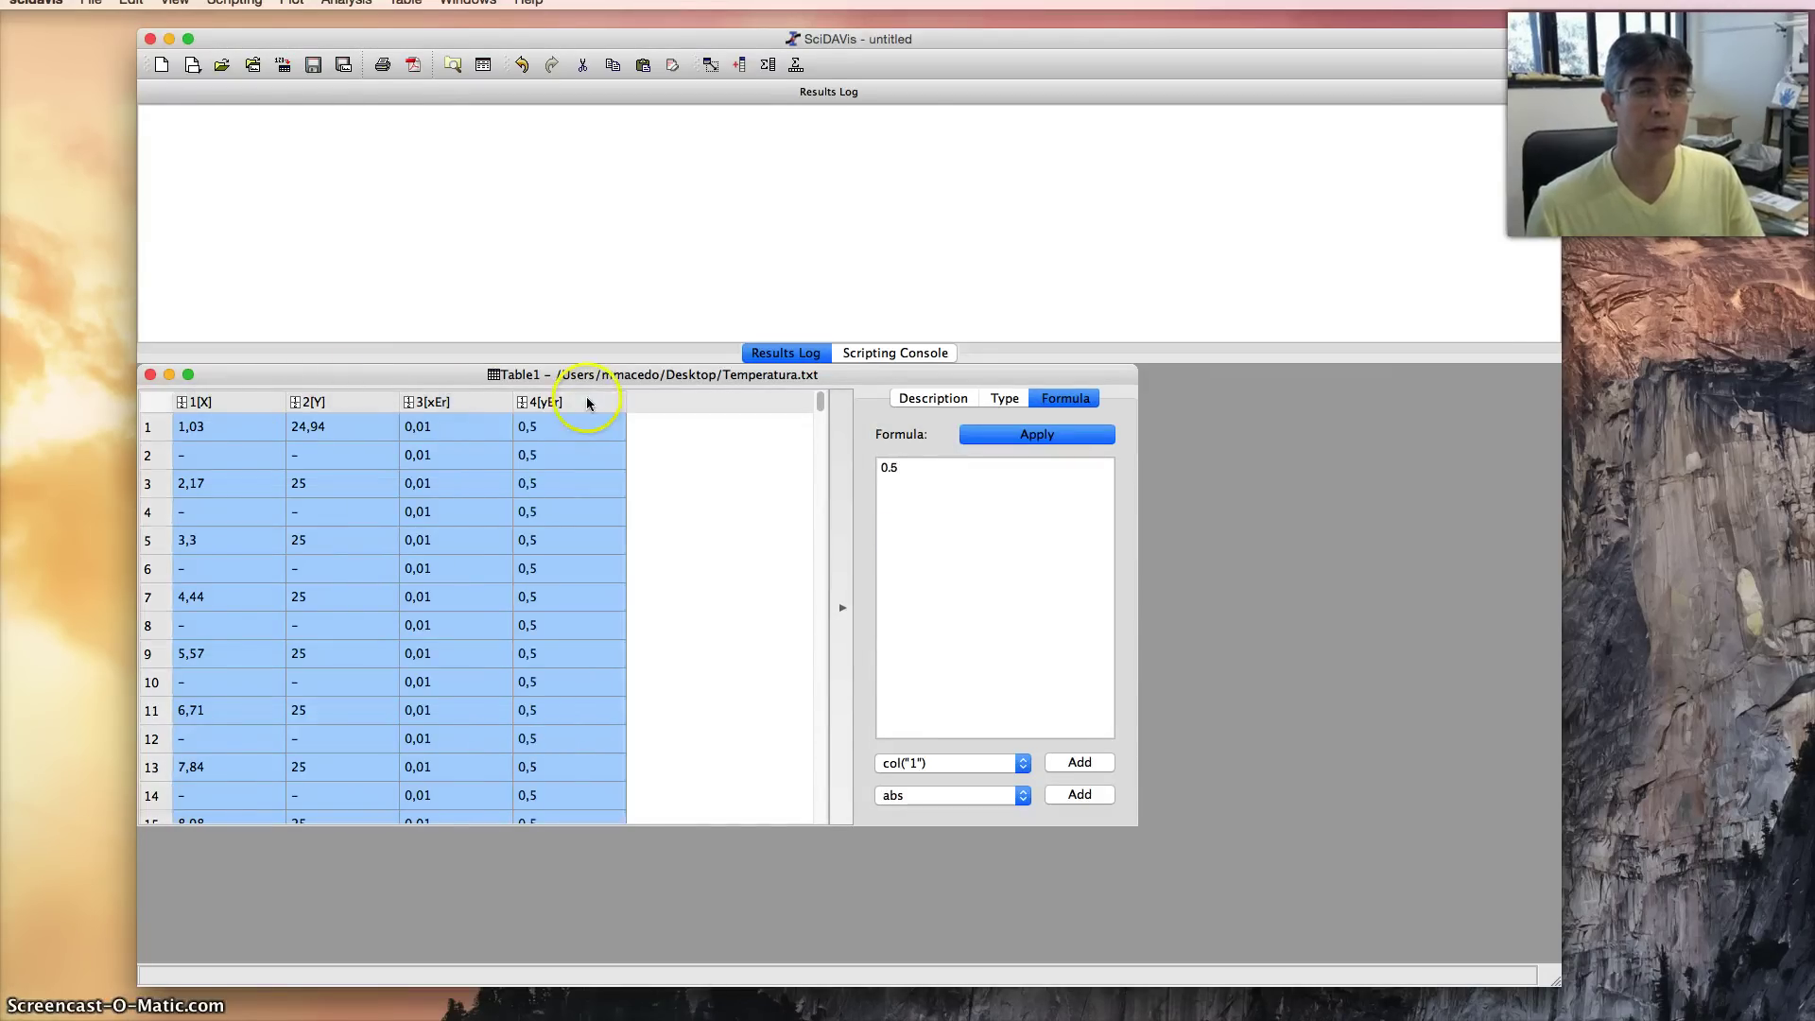
click(291, 2)
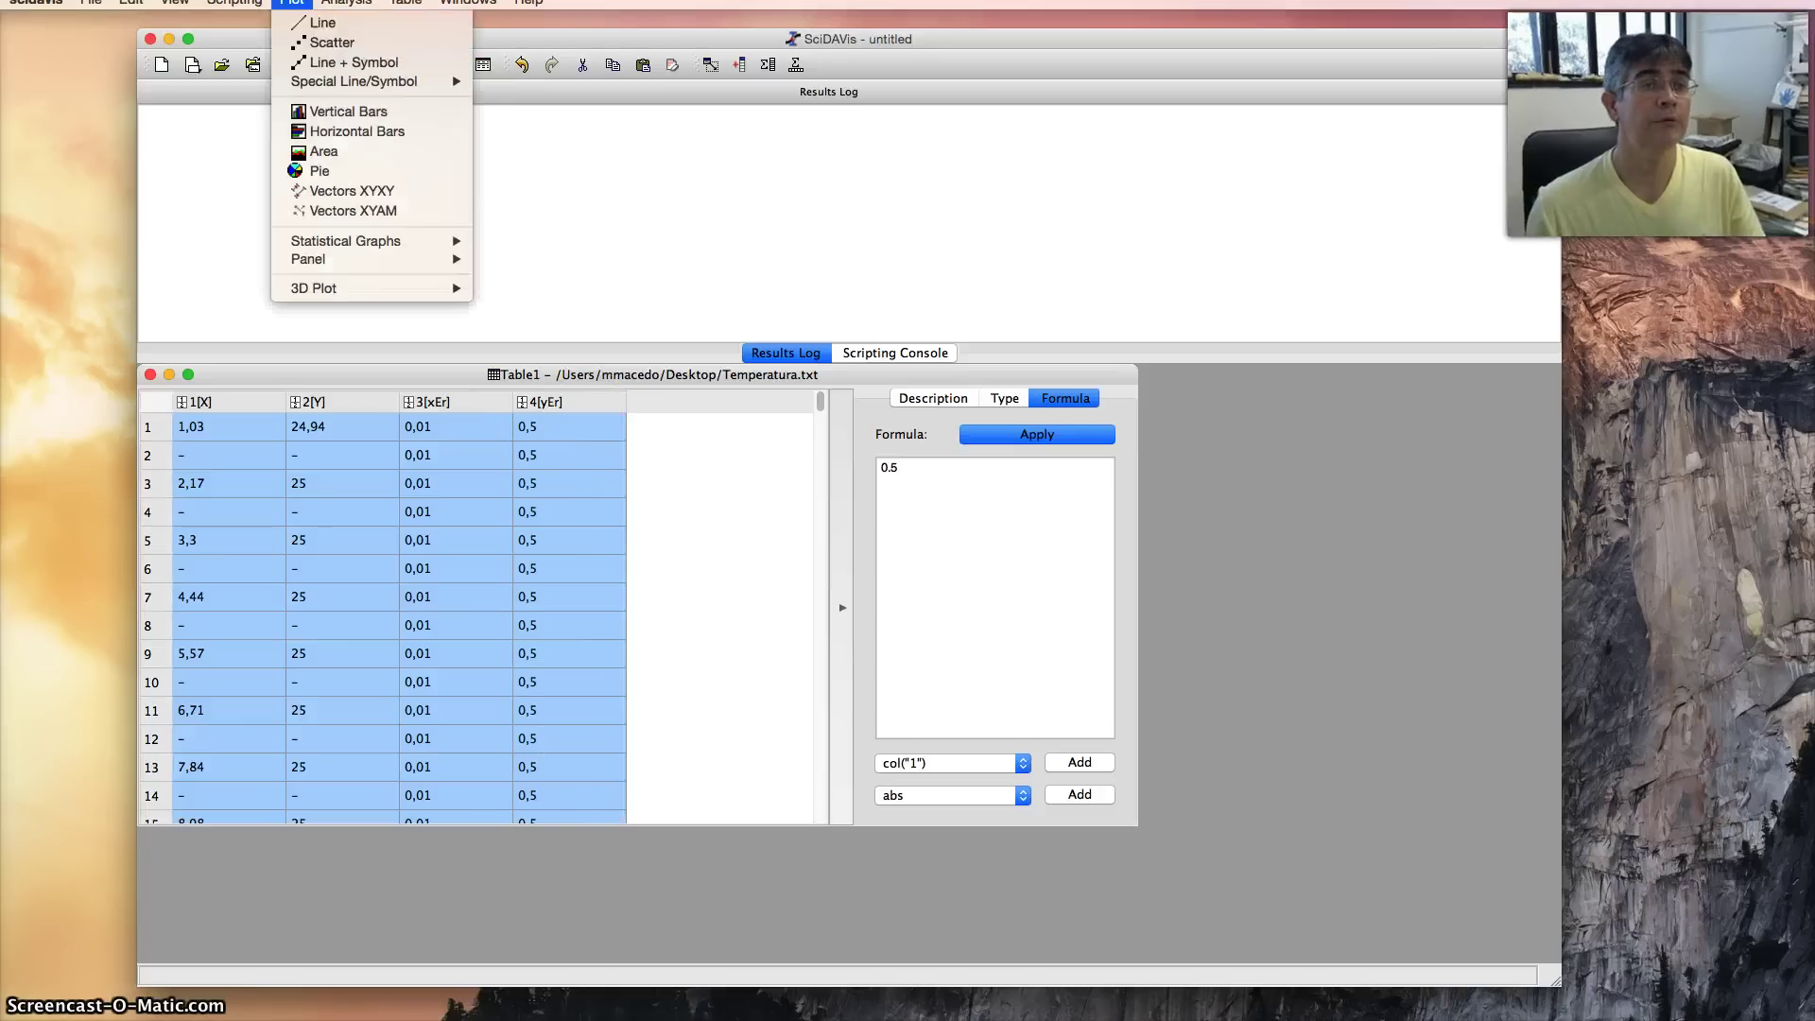
click(324, 42)
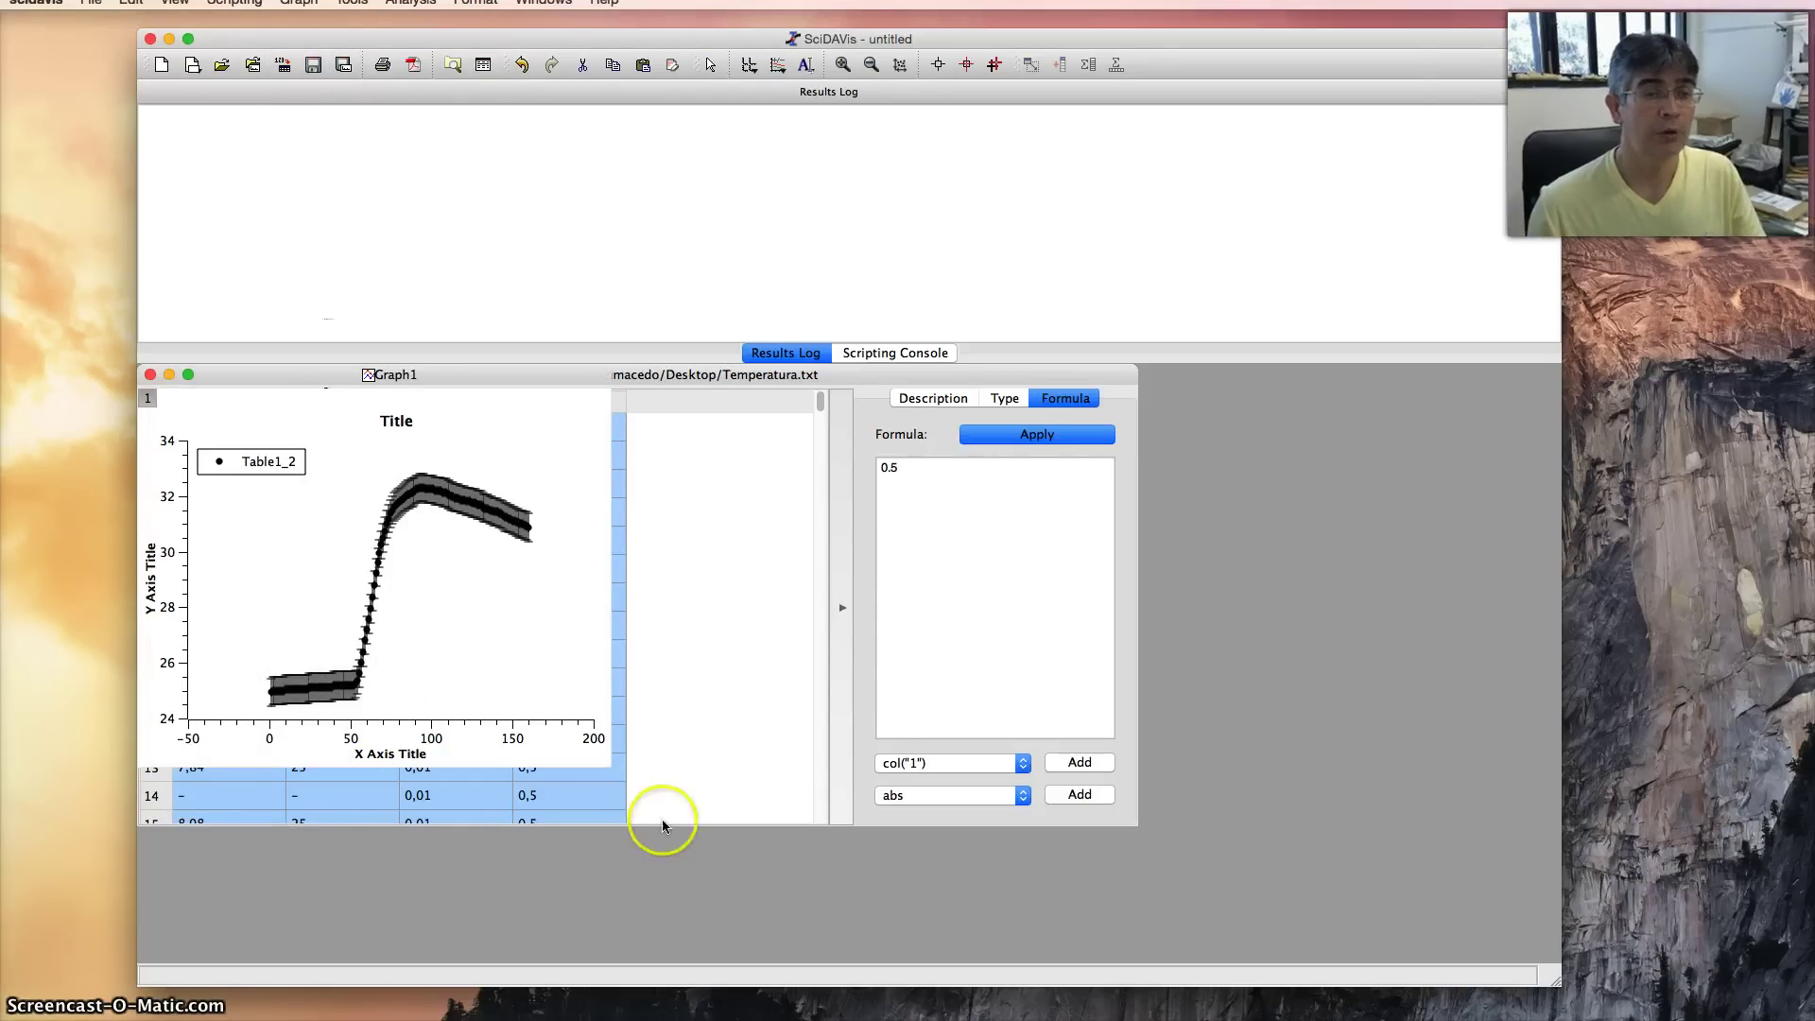
click(610, 763)
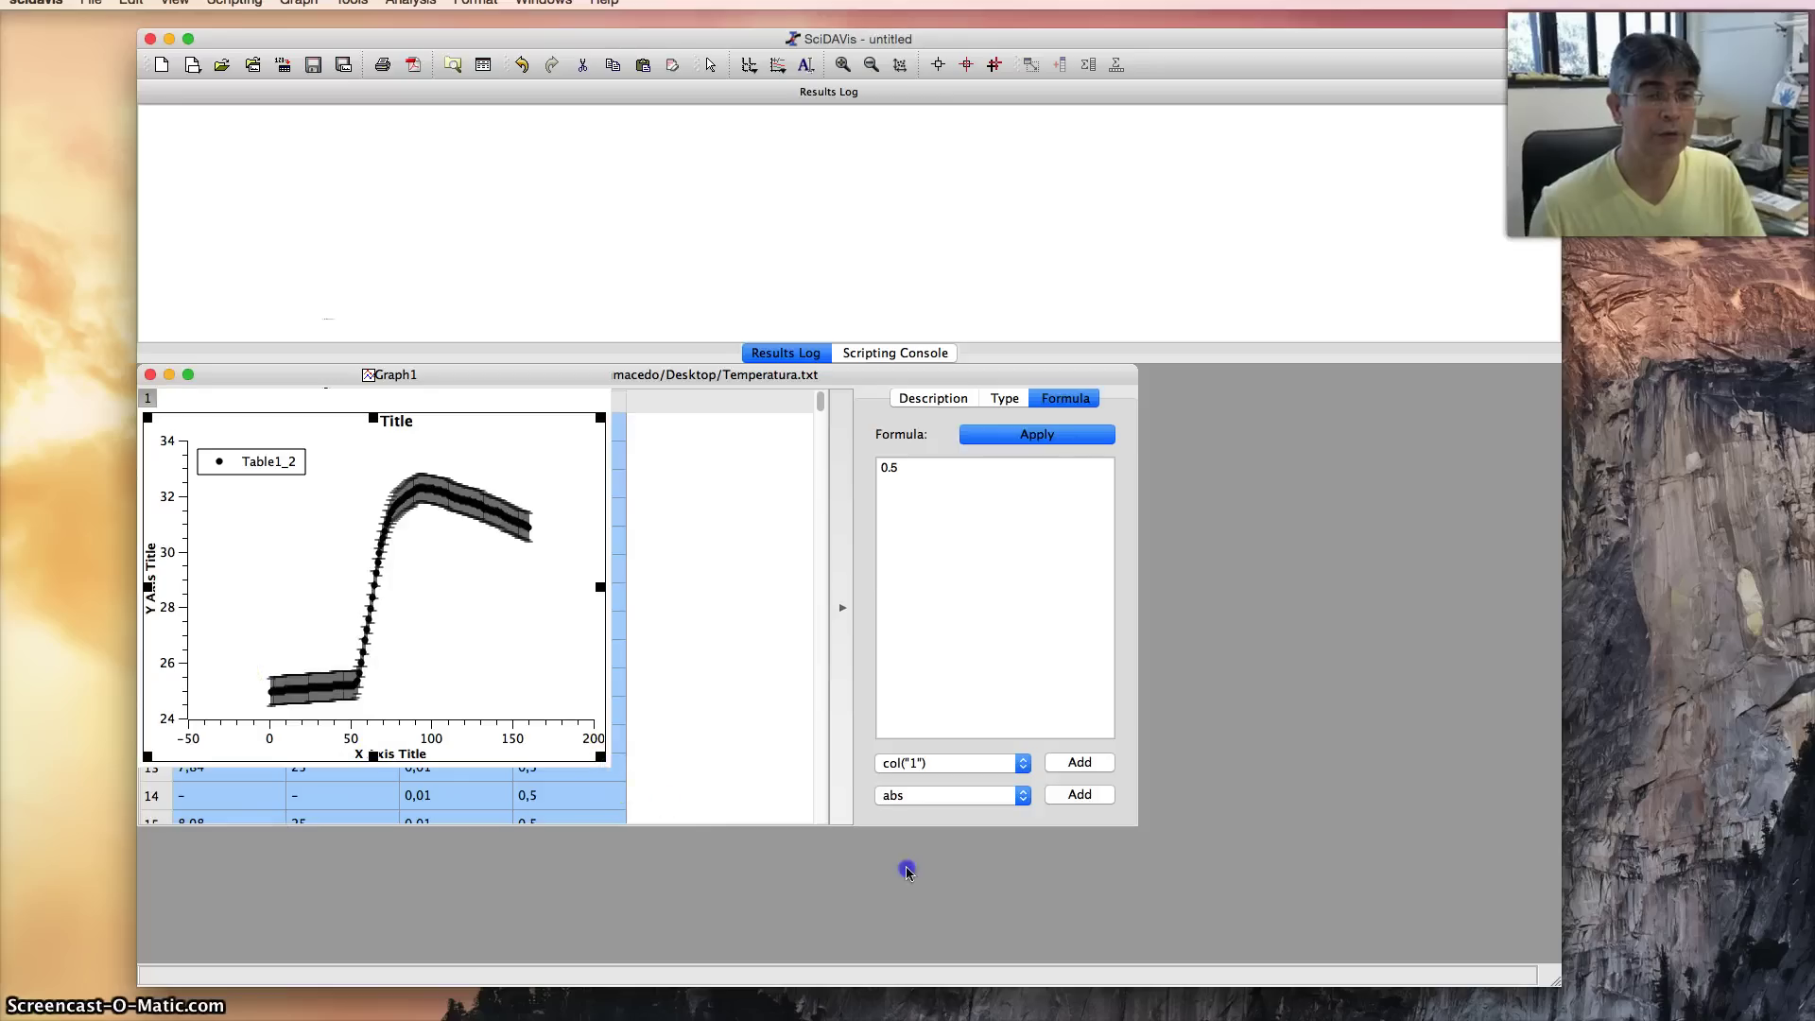